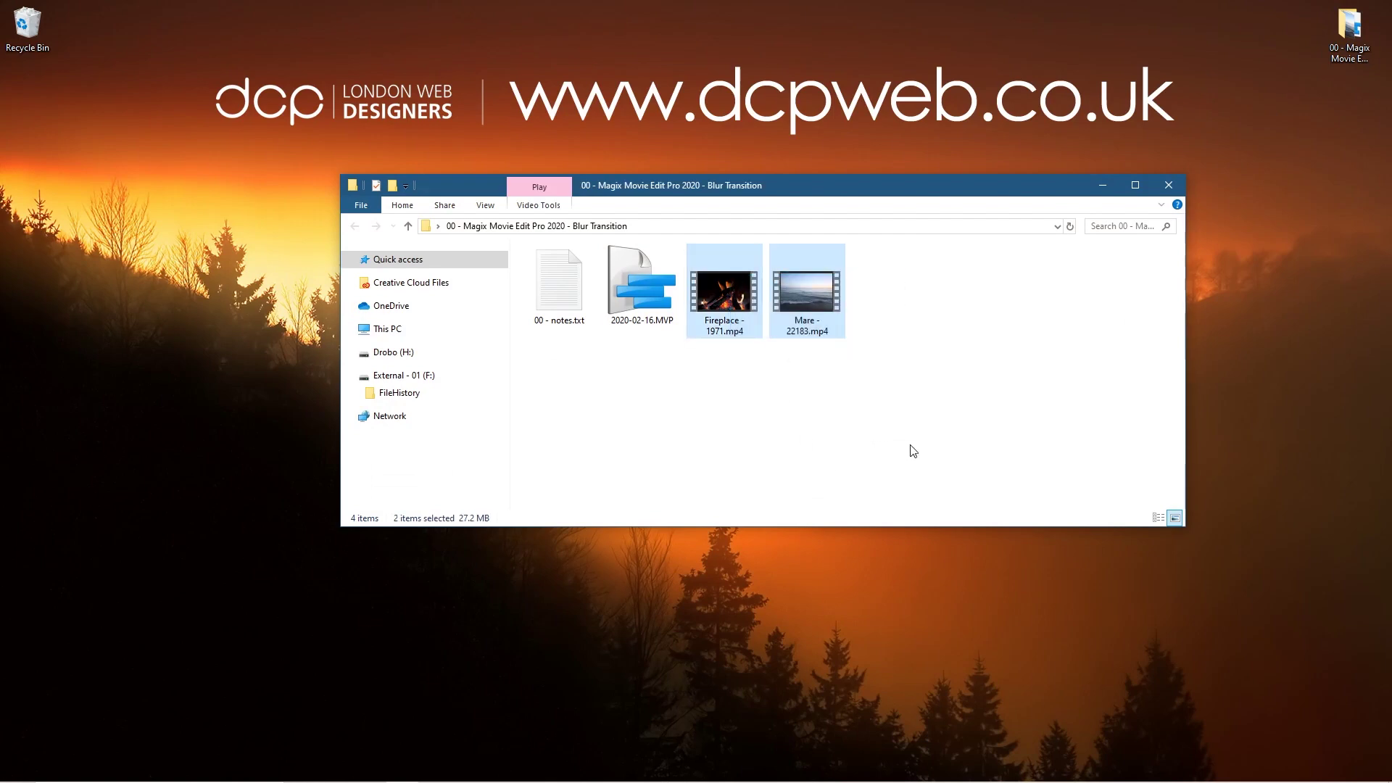
Drag Fireplace - 1971.mp4 and Mare - 22183.mp4 from Explorer onto track 1, then scrub the join.
click(1217, 774)
key(alt+Tab)
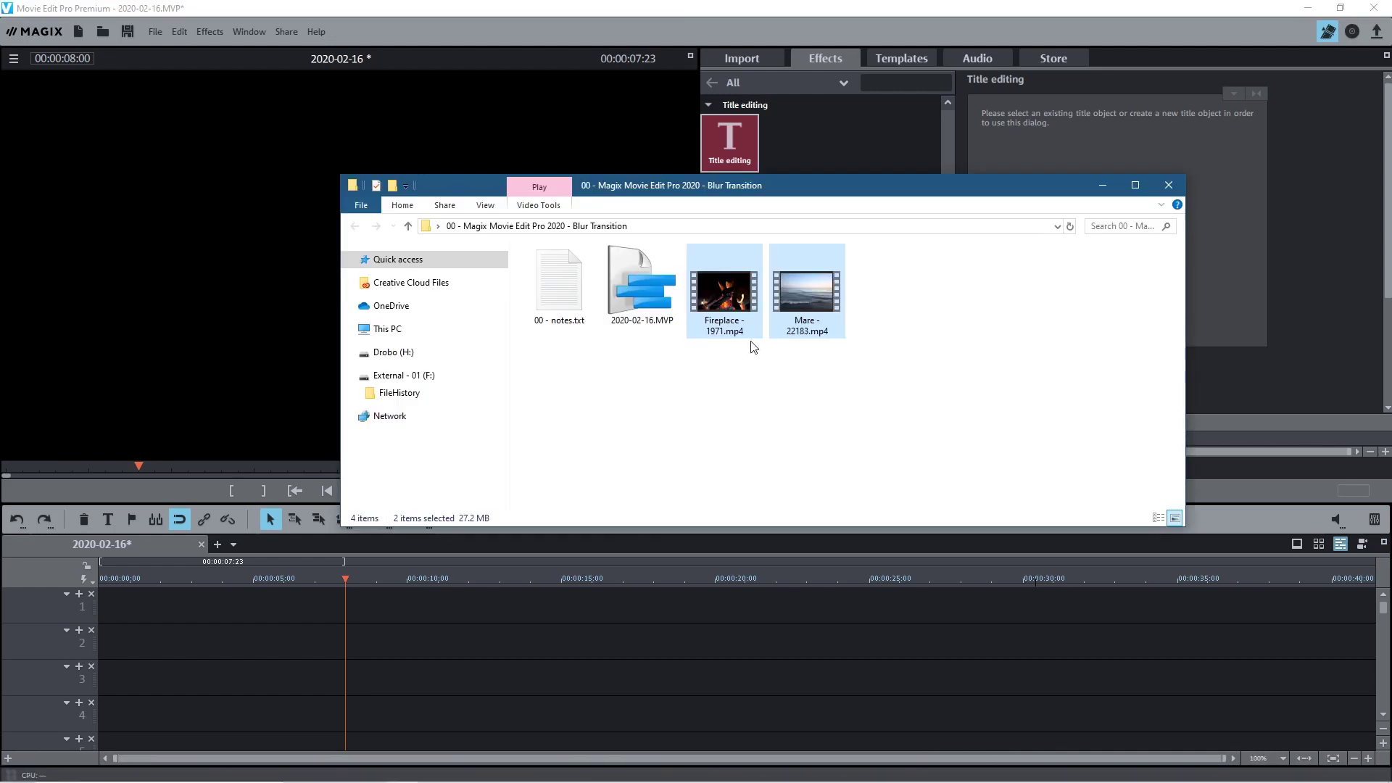
drag(747, 333, 153, 613)
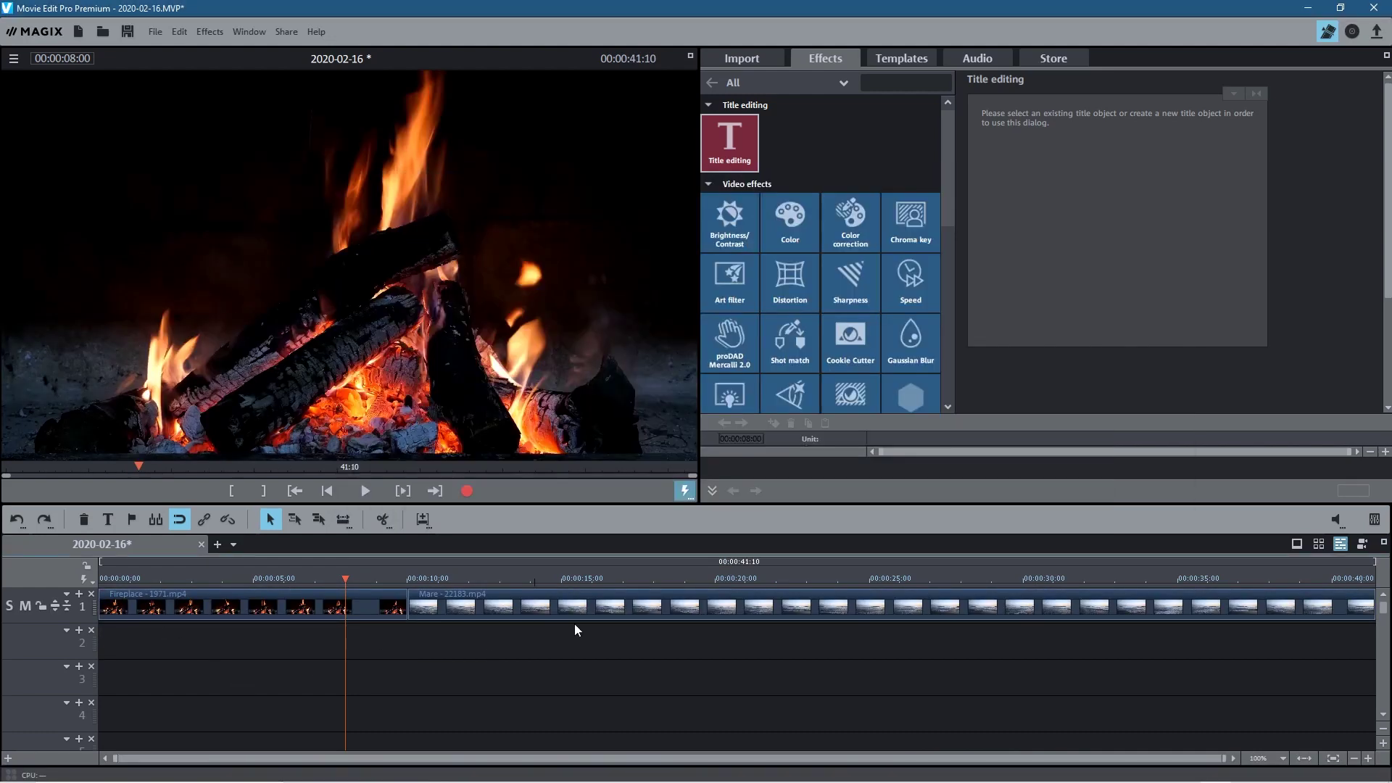
mouse_move(340, 582)
mouse_down()
mouse_move(544, 583)
mouse_move(344, 578)
mouse_up()
click(348, 605)
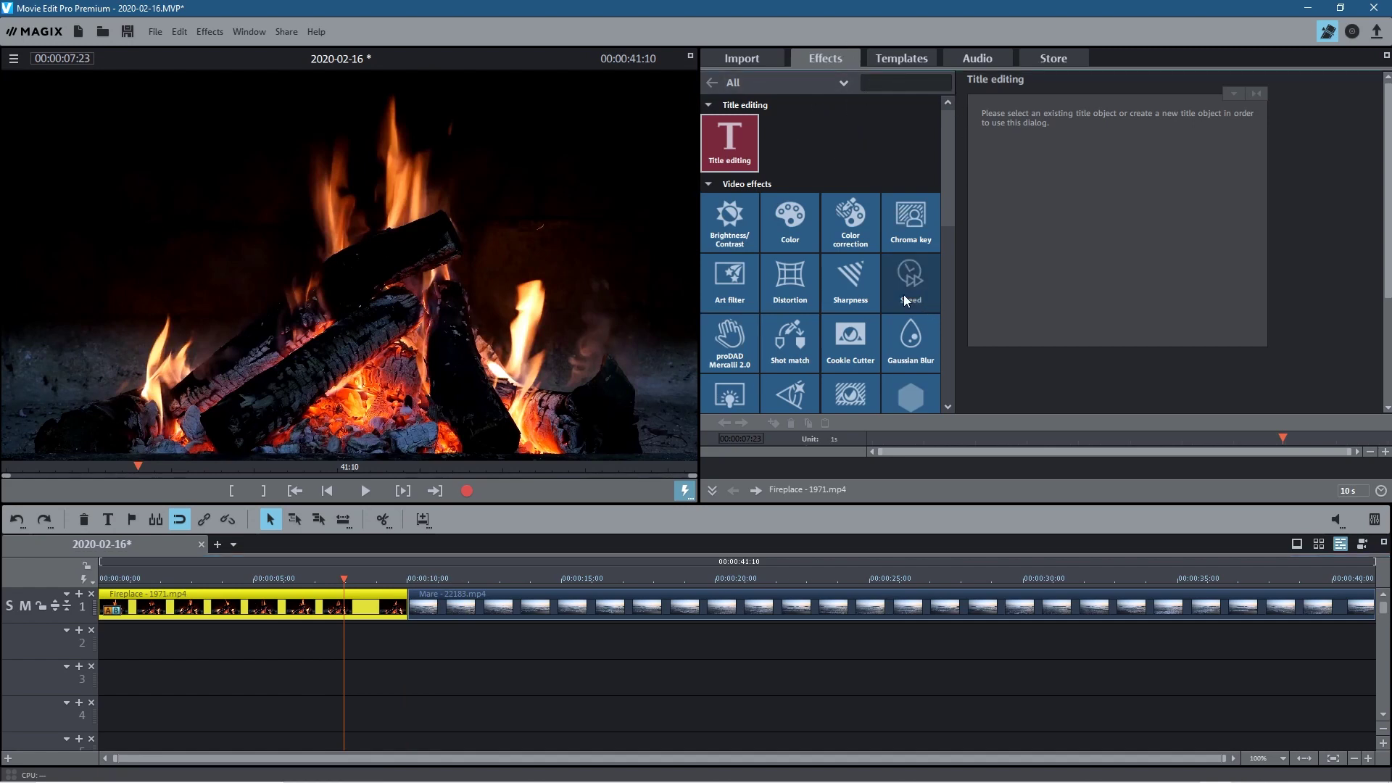
Open the Fireplace clip's Sharpness settings and keyframe Artistic blur at 0 at 00:00:09:00.
click(844, 283)
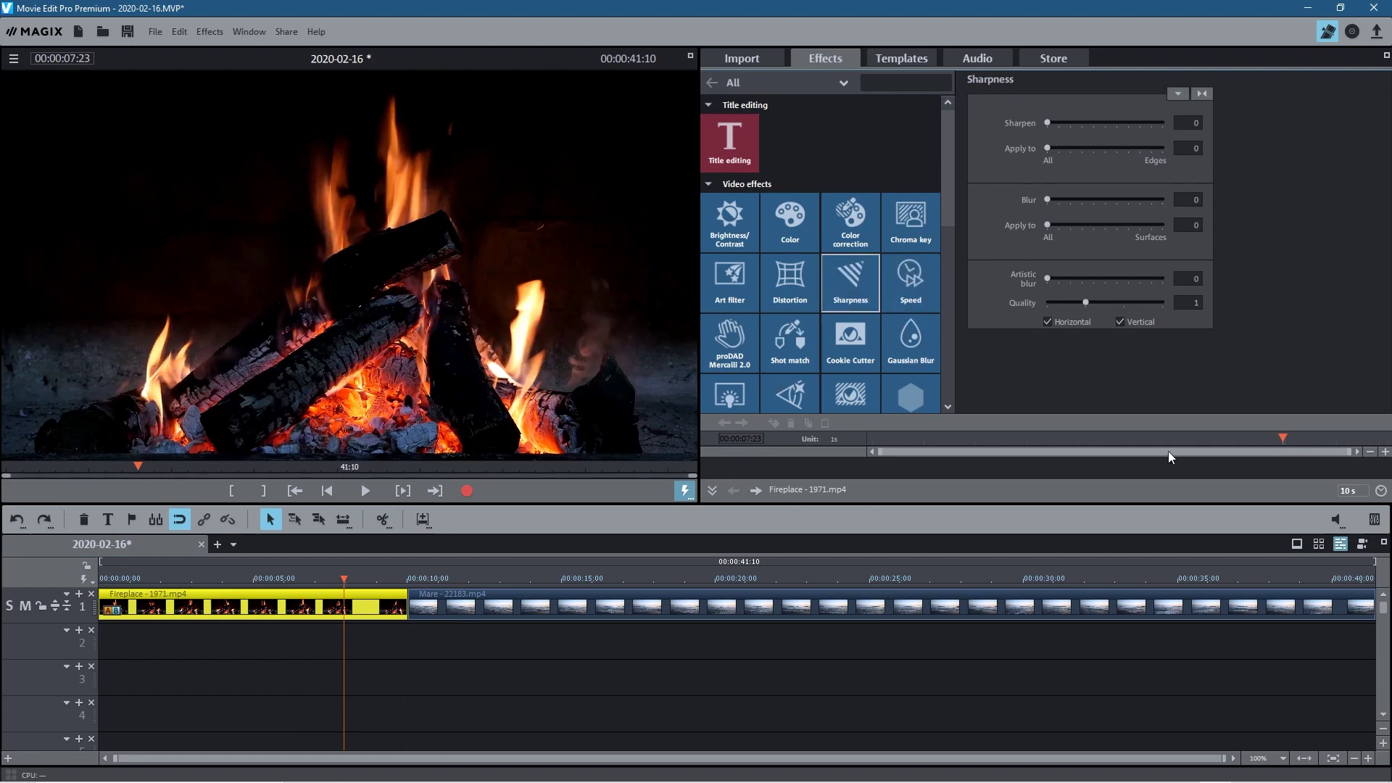
key(space)
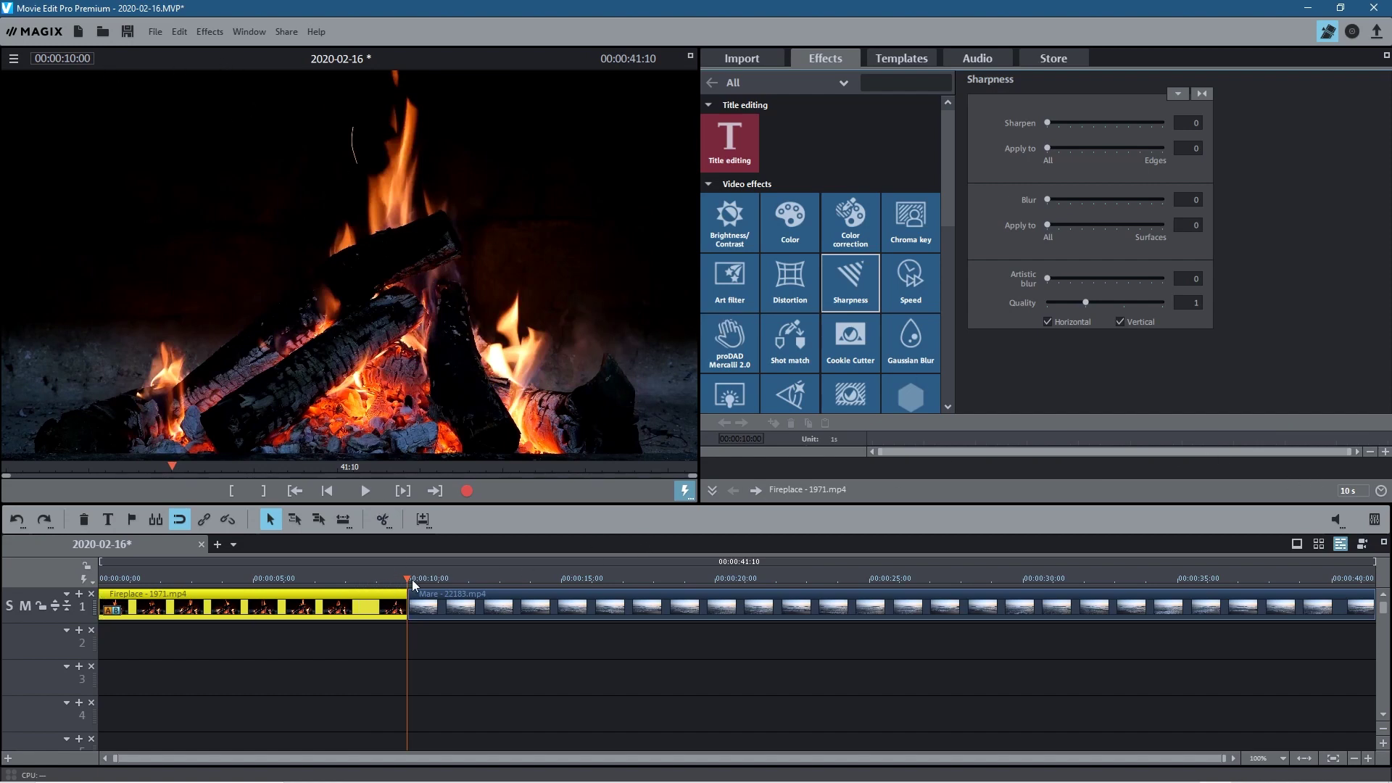
drag(403, 577, 375, 578)
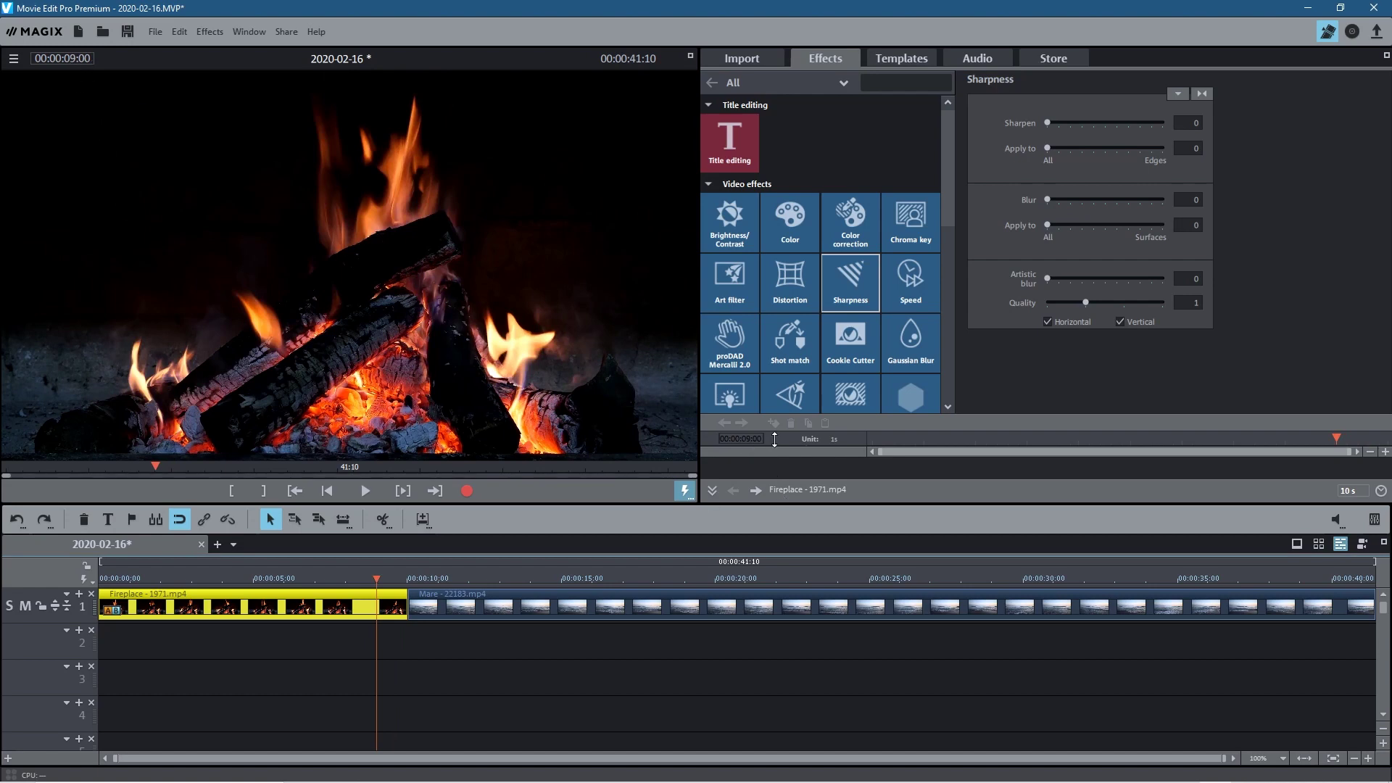
click(856, 274)
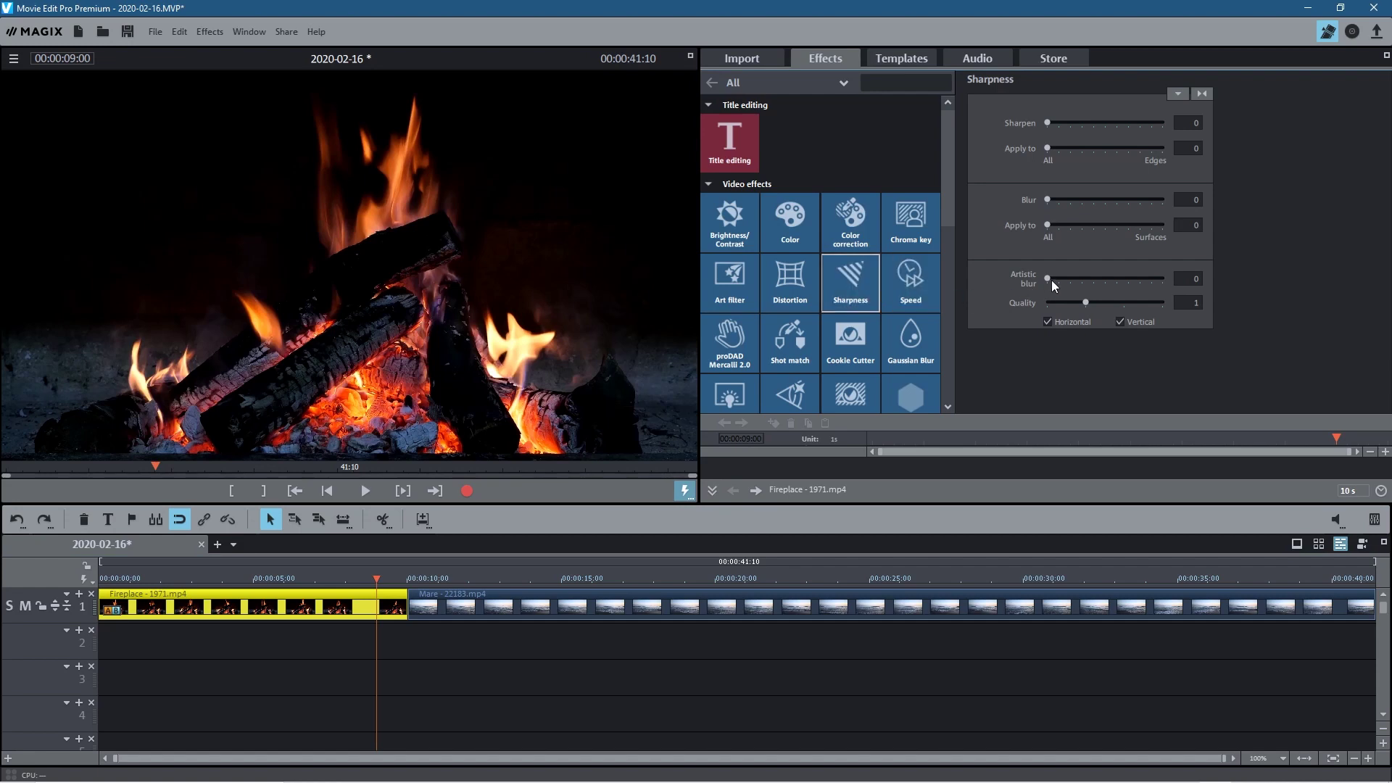
mouse_move(1051, 277)
mouse_down()
mouse_move(1084, 278)
mouse_move(1043, 282)
mouse_up()
click(772, 423)
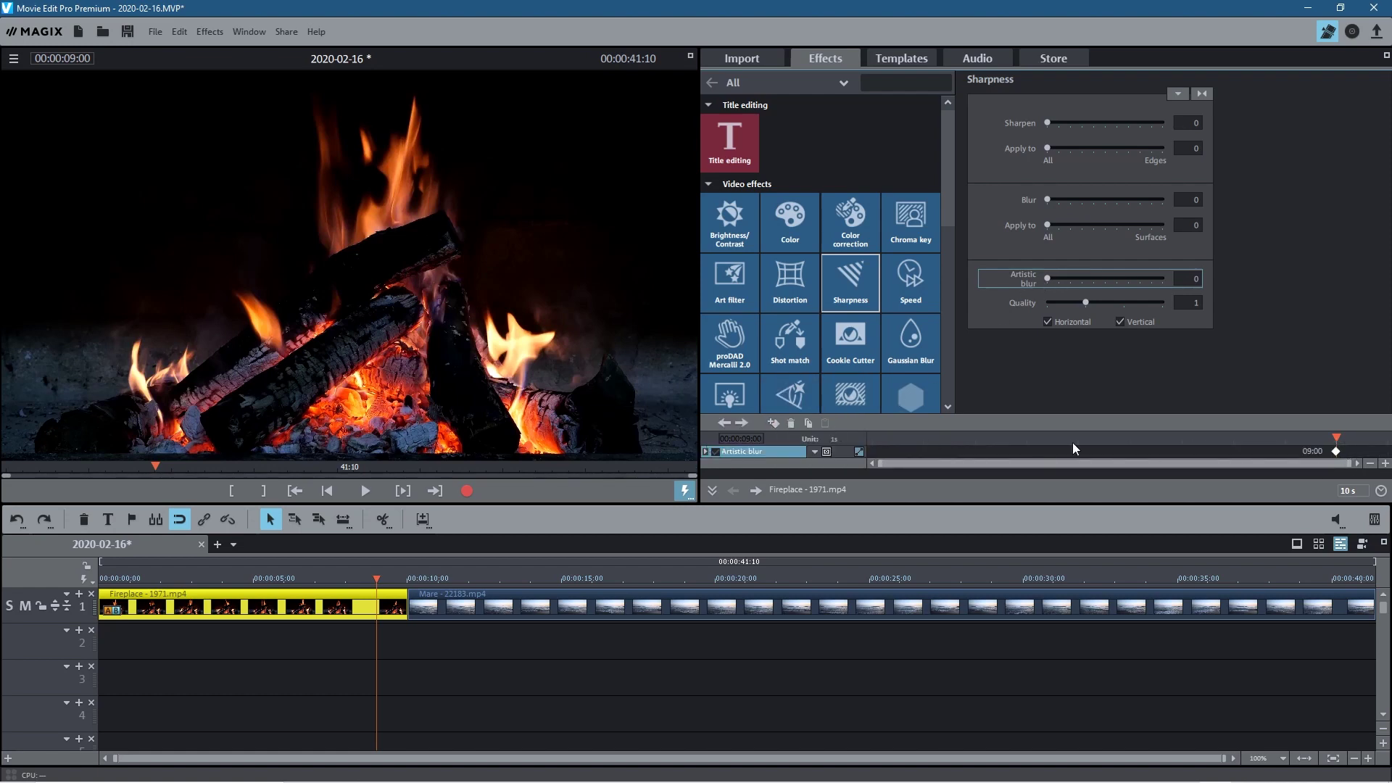
Keyframe the Fireplace clip's Artistic blur at 100 at 10:00, applied vertically only.
drag(1340, 435, 1386, 436)
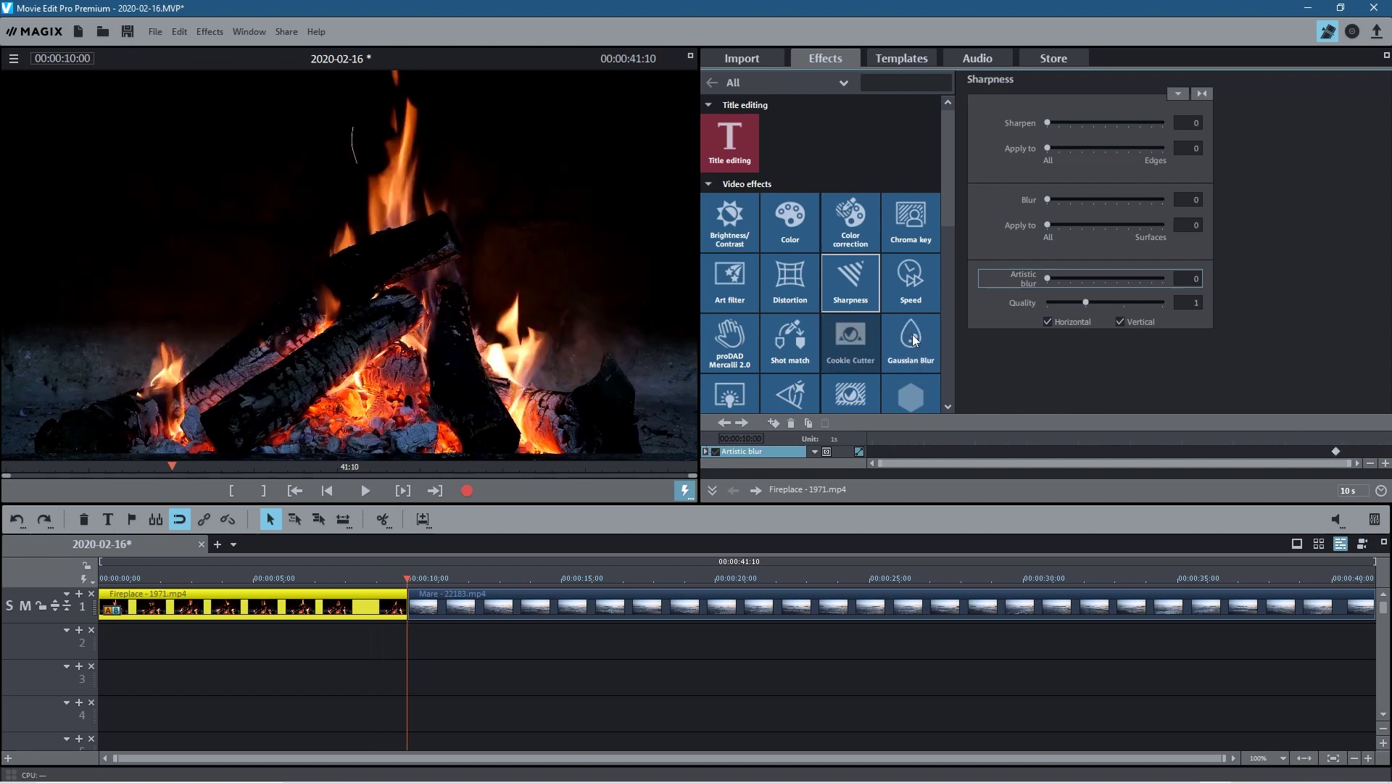
drag(1047, 280, 1180, 287)
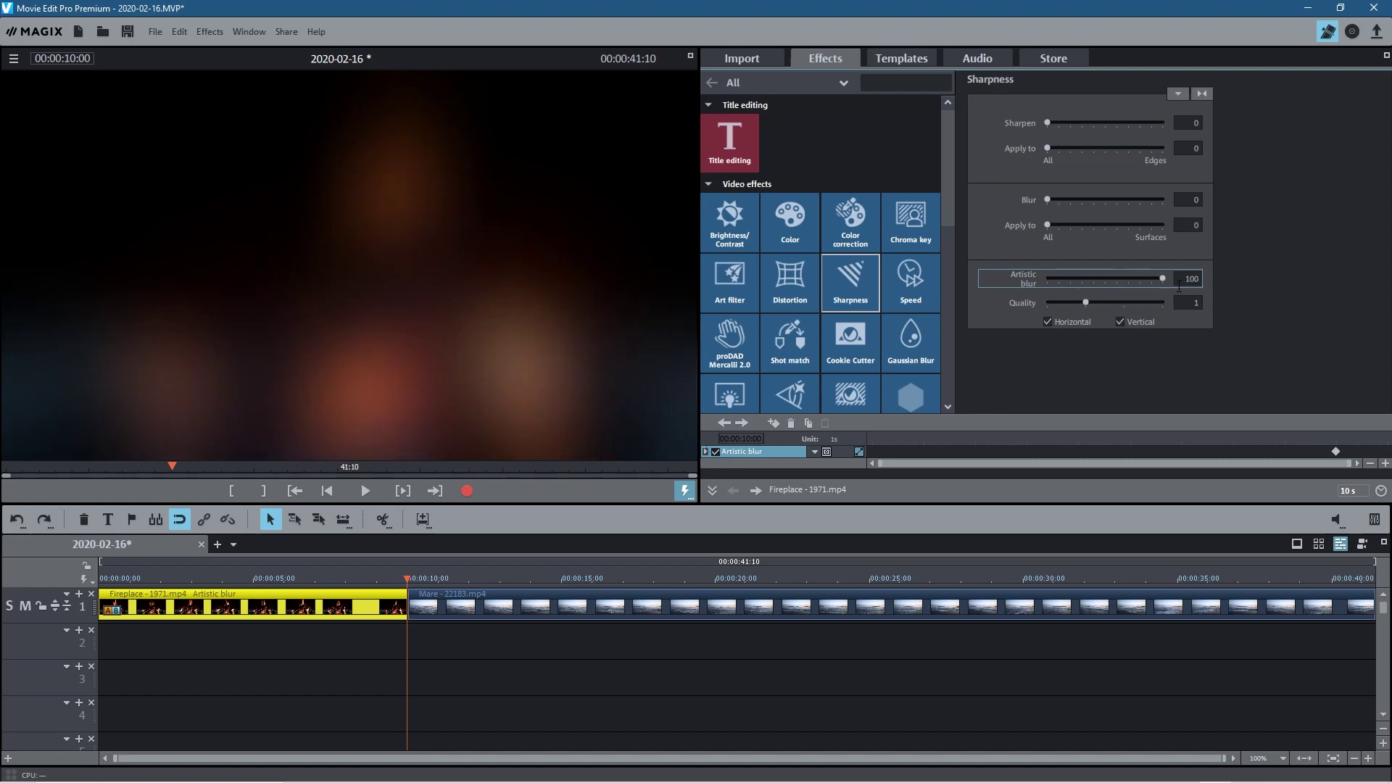
click(1121, 322)
click(1121, 322)
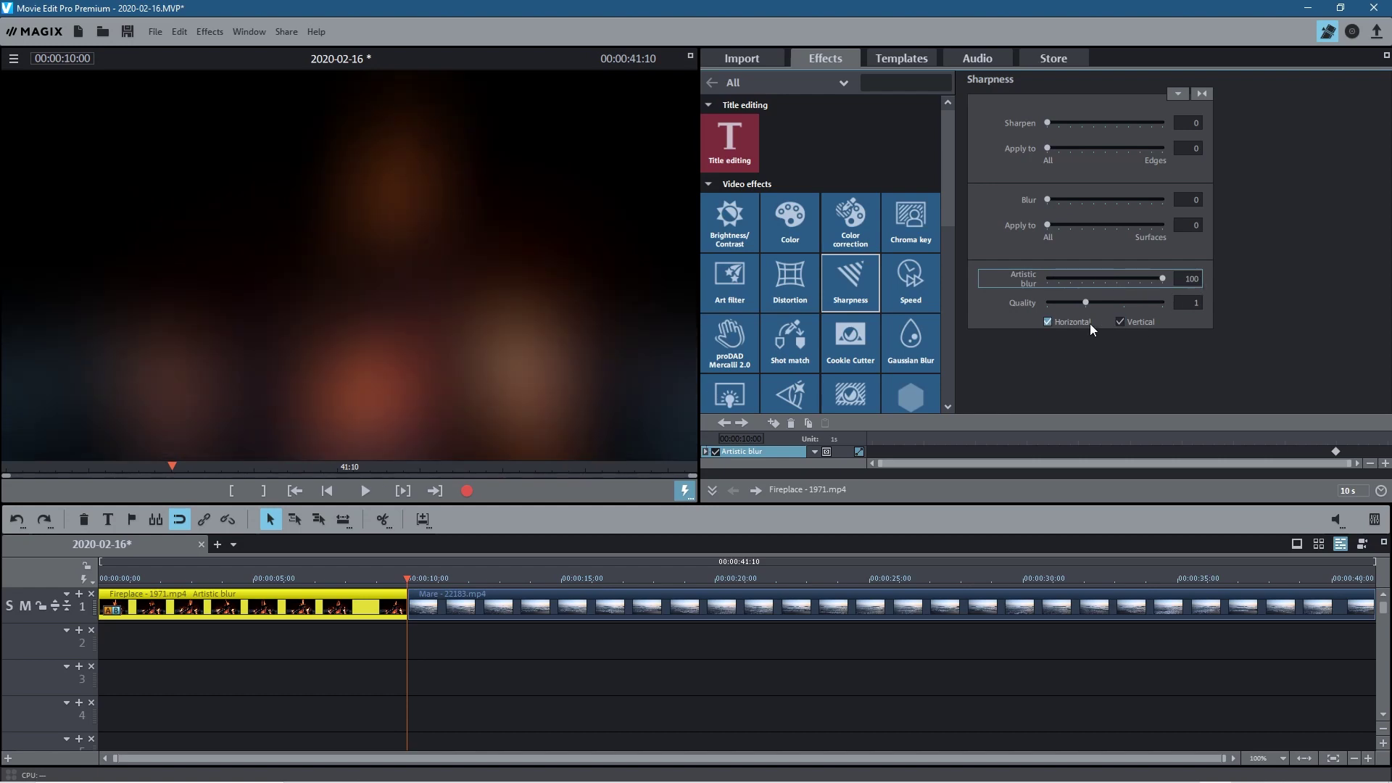
click(1048, 322)
click(1048, 322)
click(1049, 322)
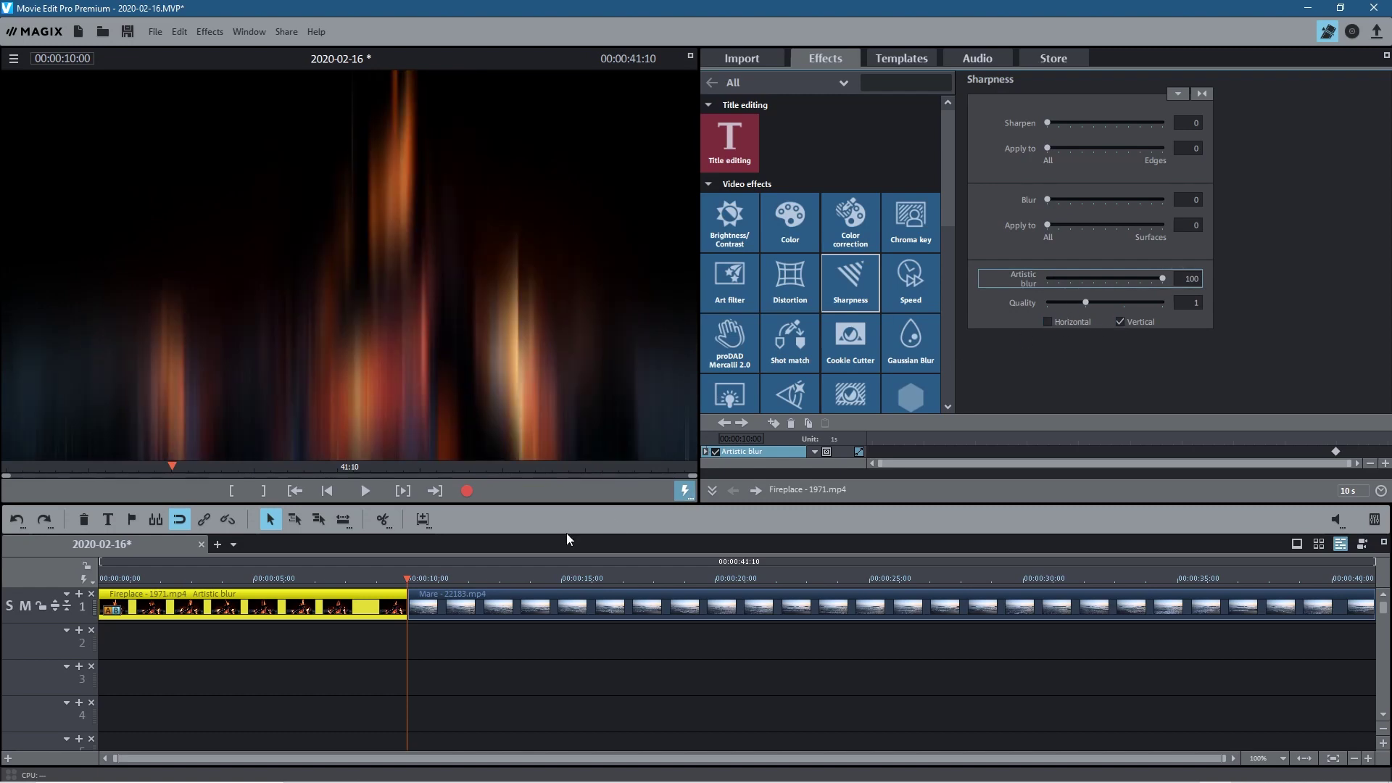
mouse_move(407, 578)
mouse_down()
mouse_move(347, 574)
mouse_move(423, 576)
mouse_up()
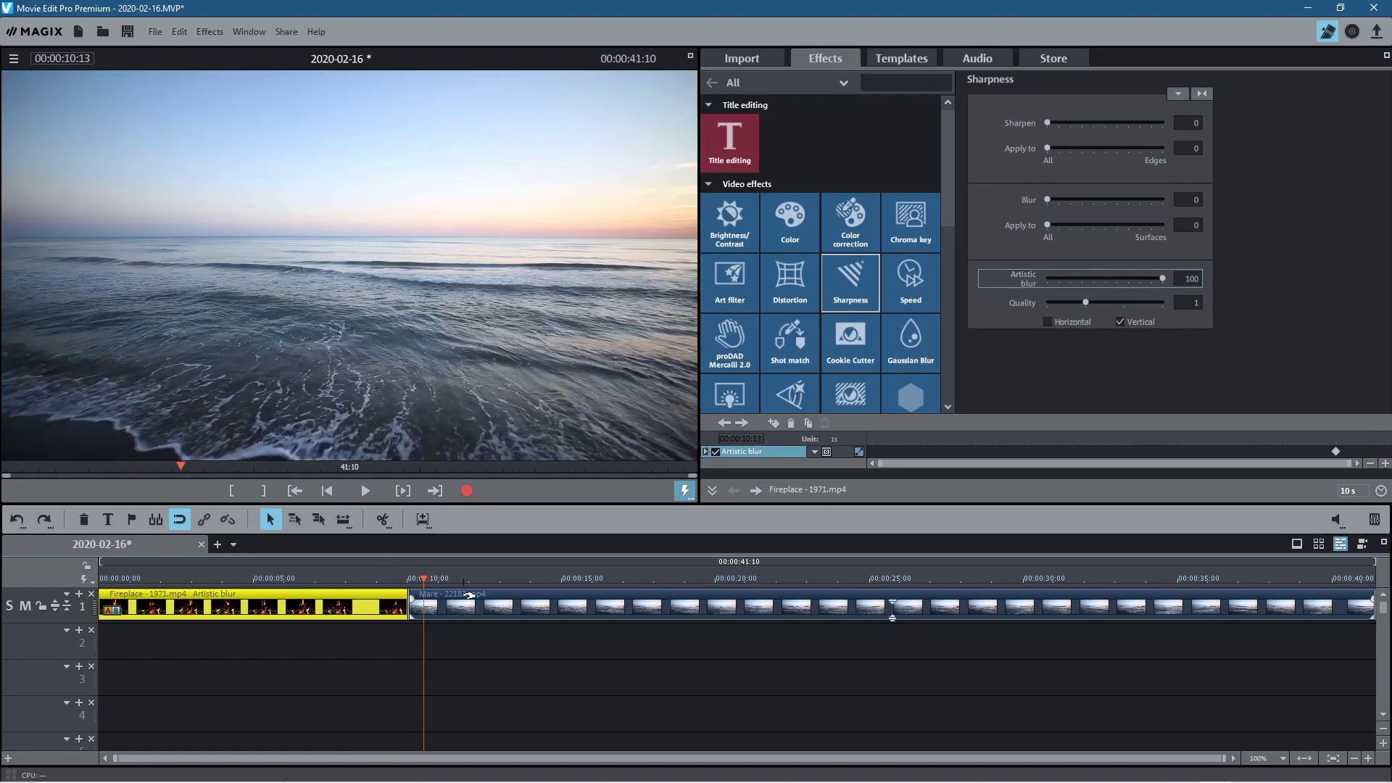
Keyframe the Mare clip's Artistic blur at 100, vertical only, at the clip's start.
click(477, 594)
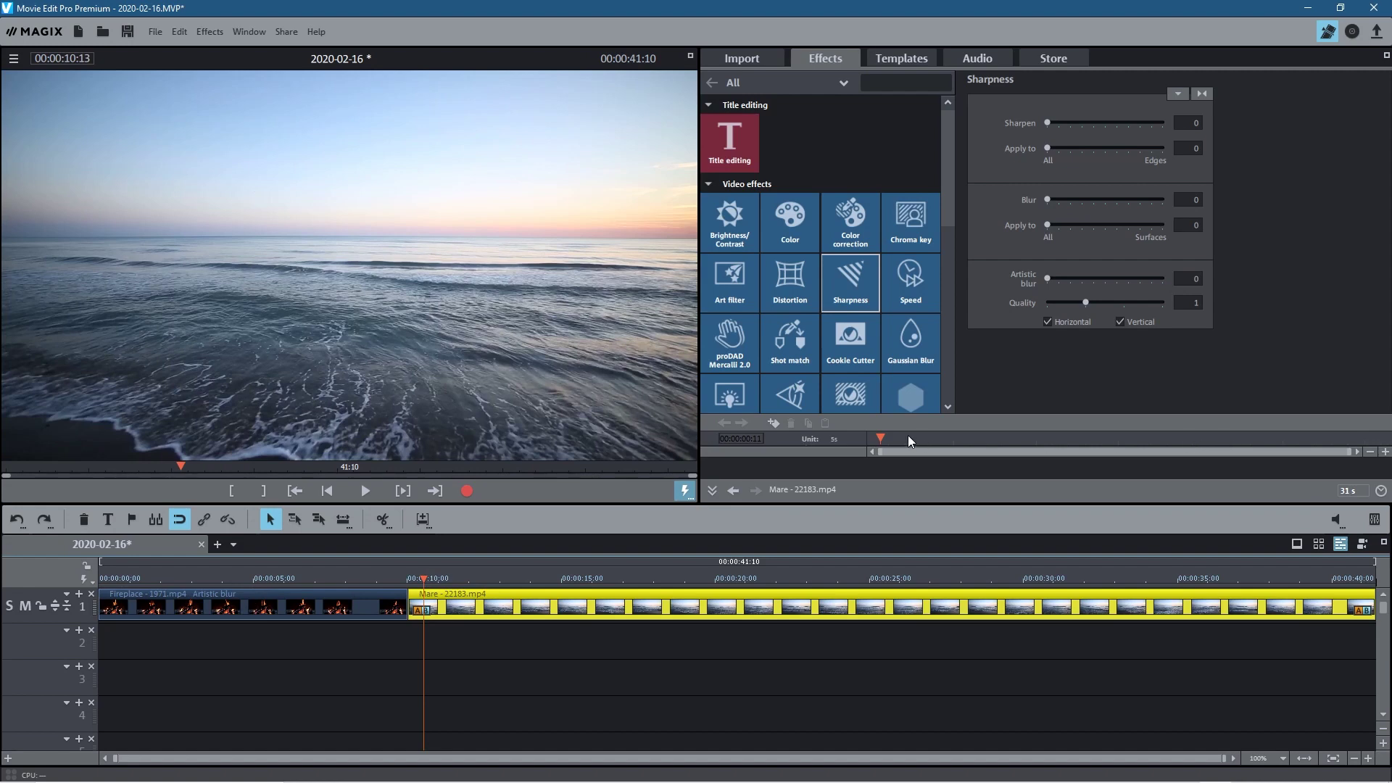
drag(882, 433, 856, 433)
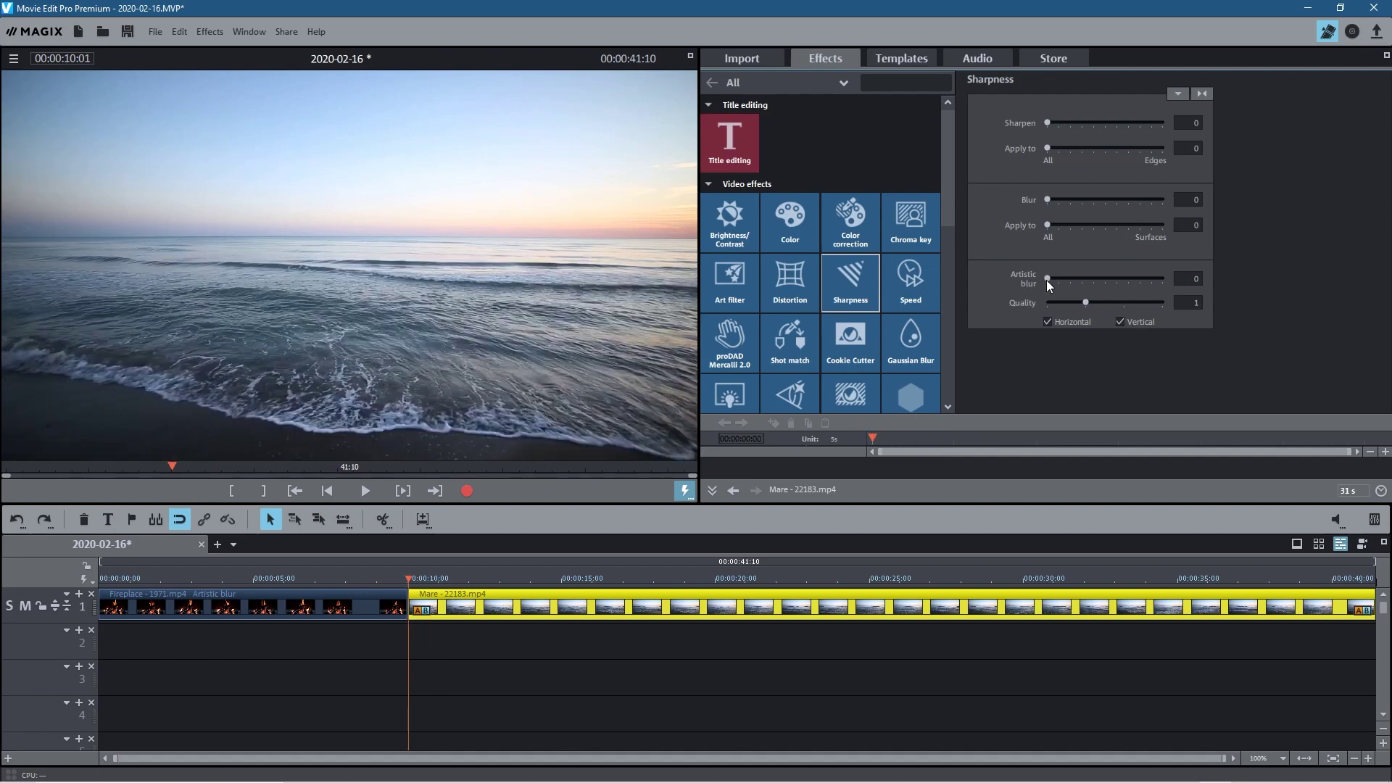
mouse_move(1047, 280)
mouse_down()
mouse_move(1059, 281)
mouse_move(1040, 283)
mouse_up()
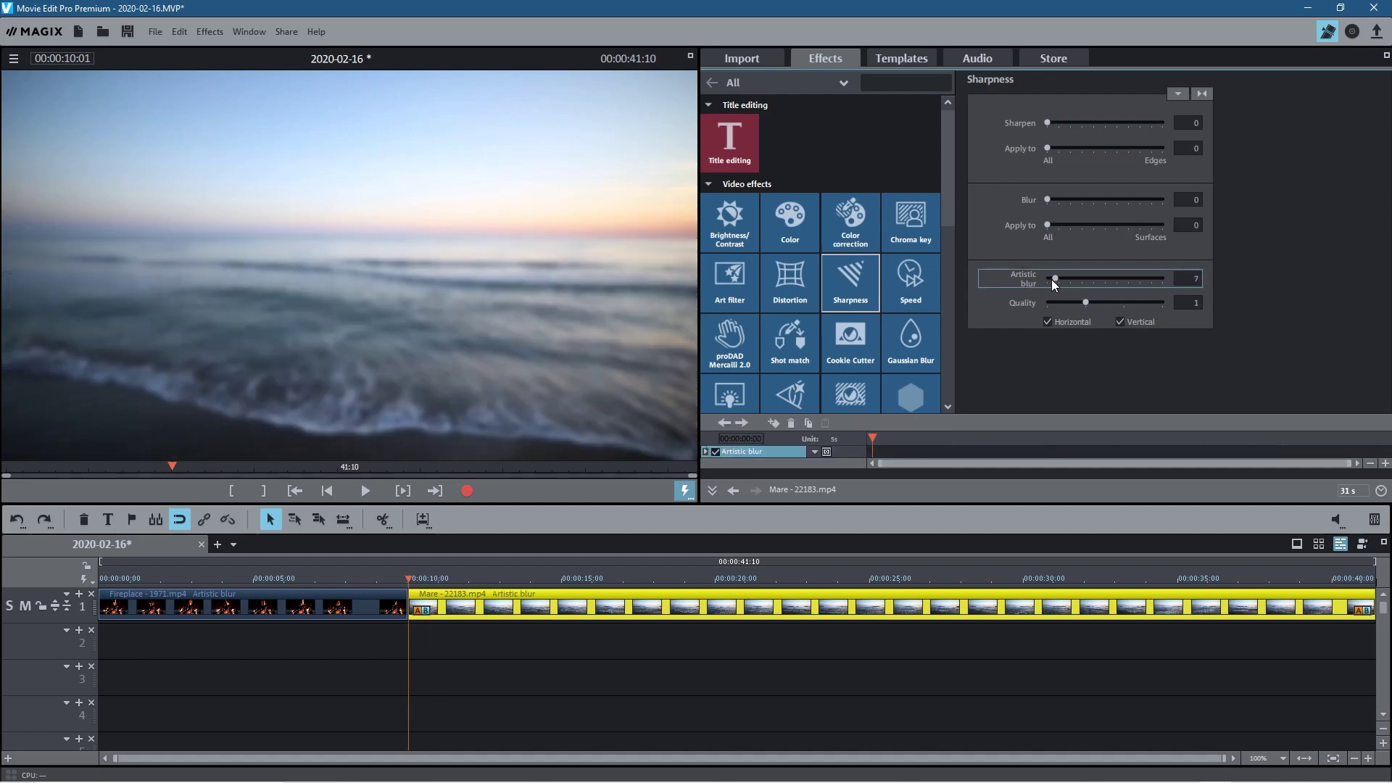
click(773, 423)
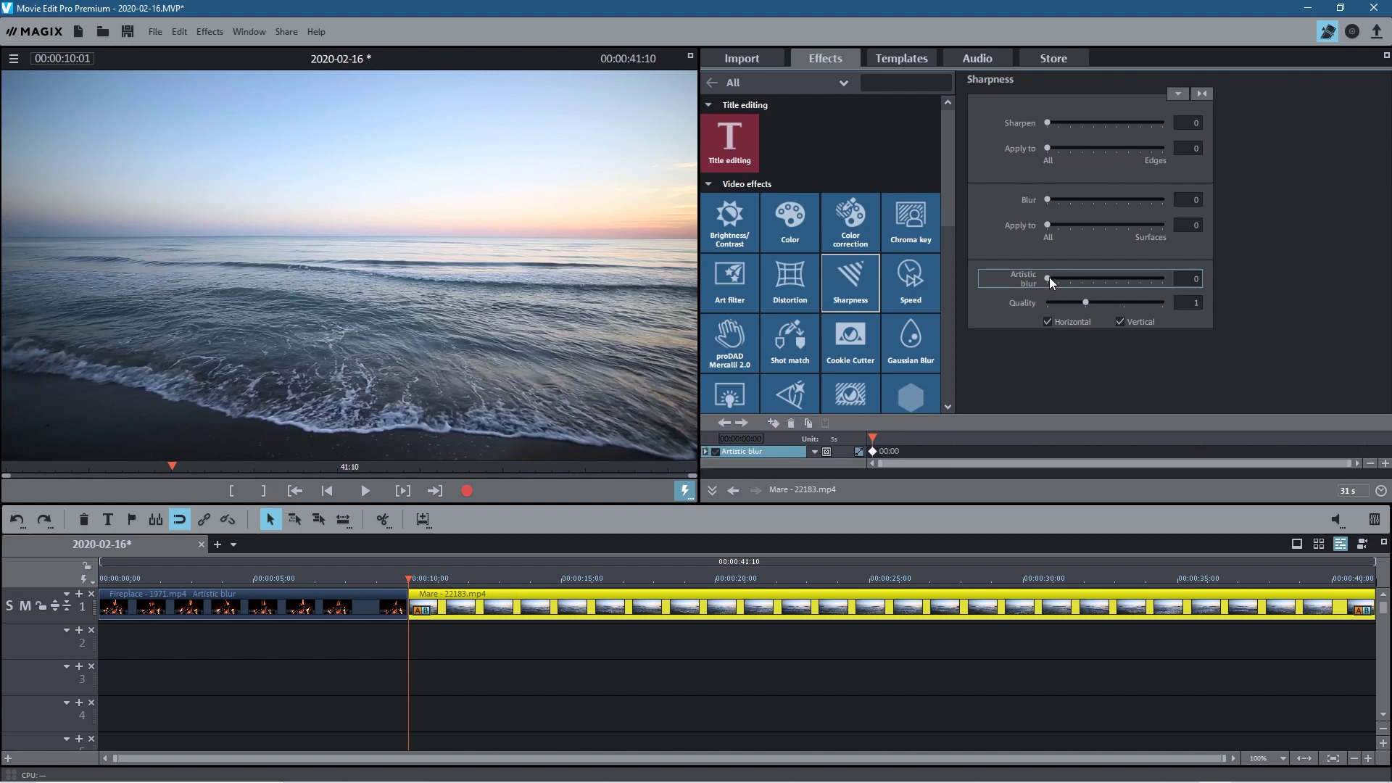
drag(1050, 279, 1148, 282)
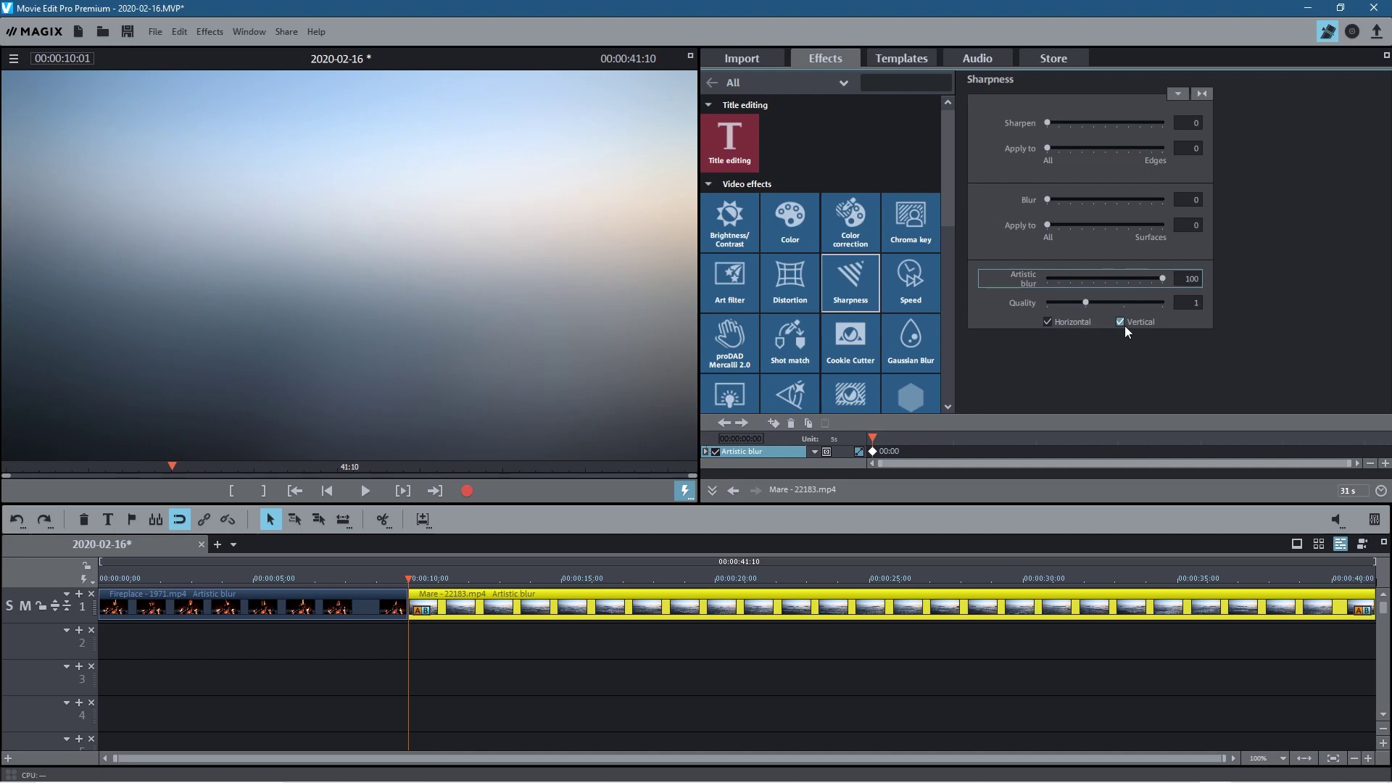
click(1048, 322)
drag(873, 444, 890, 437)
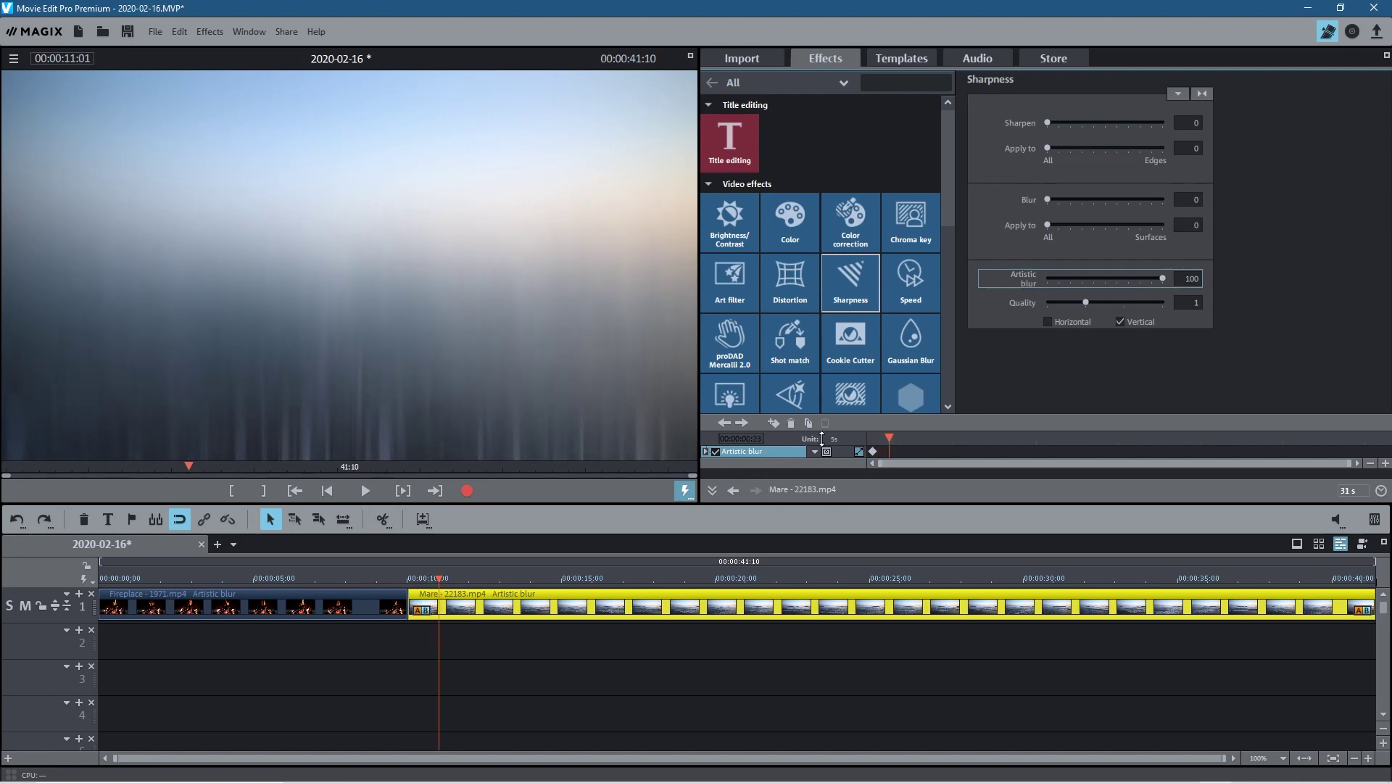
Add a Mare clip keyframe at 01:01 with Artistic blur lowered to 0.
key(Right)
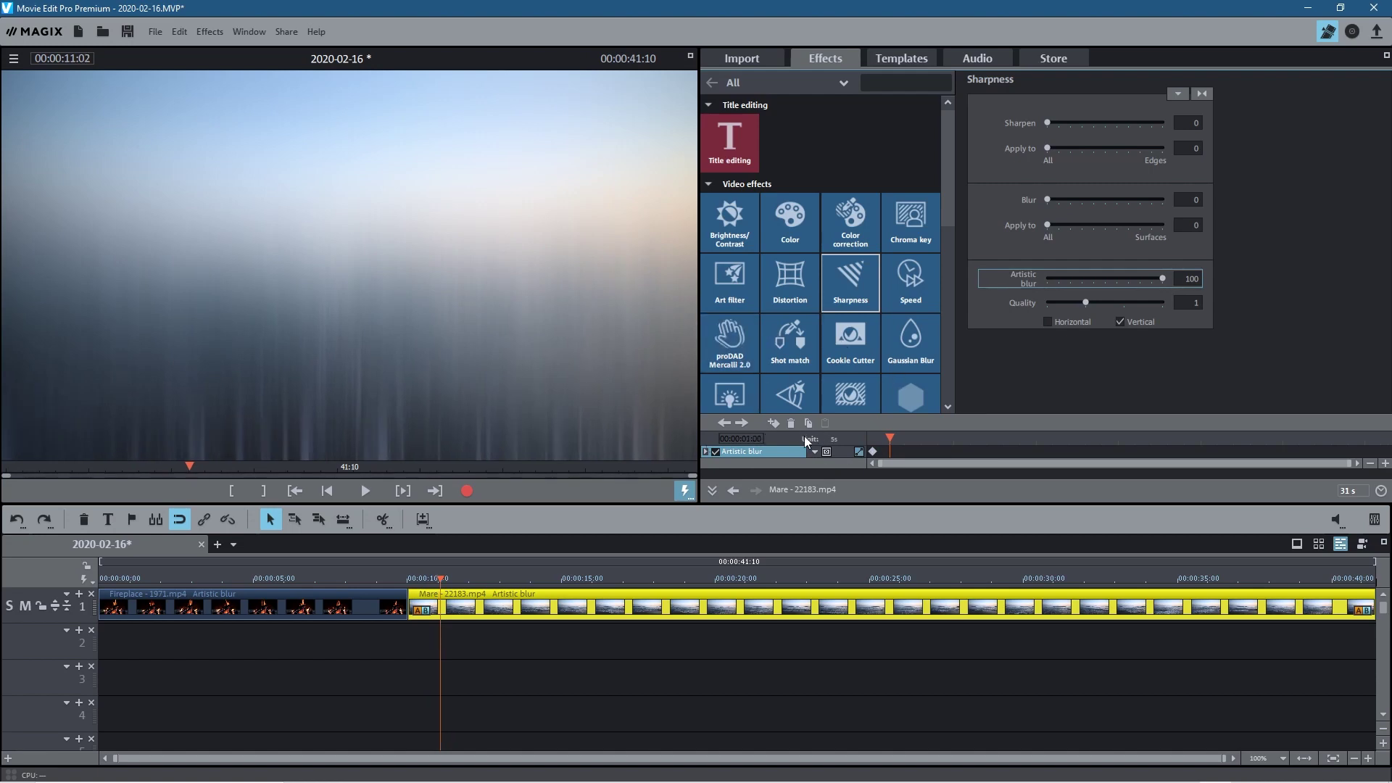
click(774, 423)
drag(1163, 277, 1042, 277)
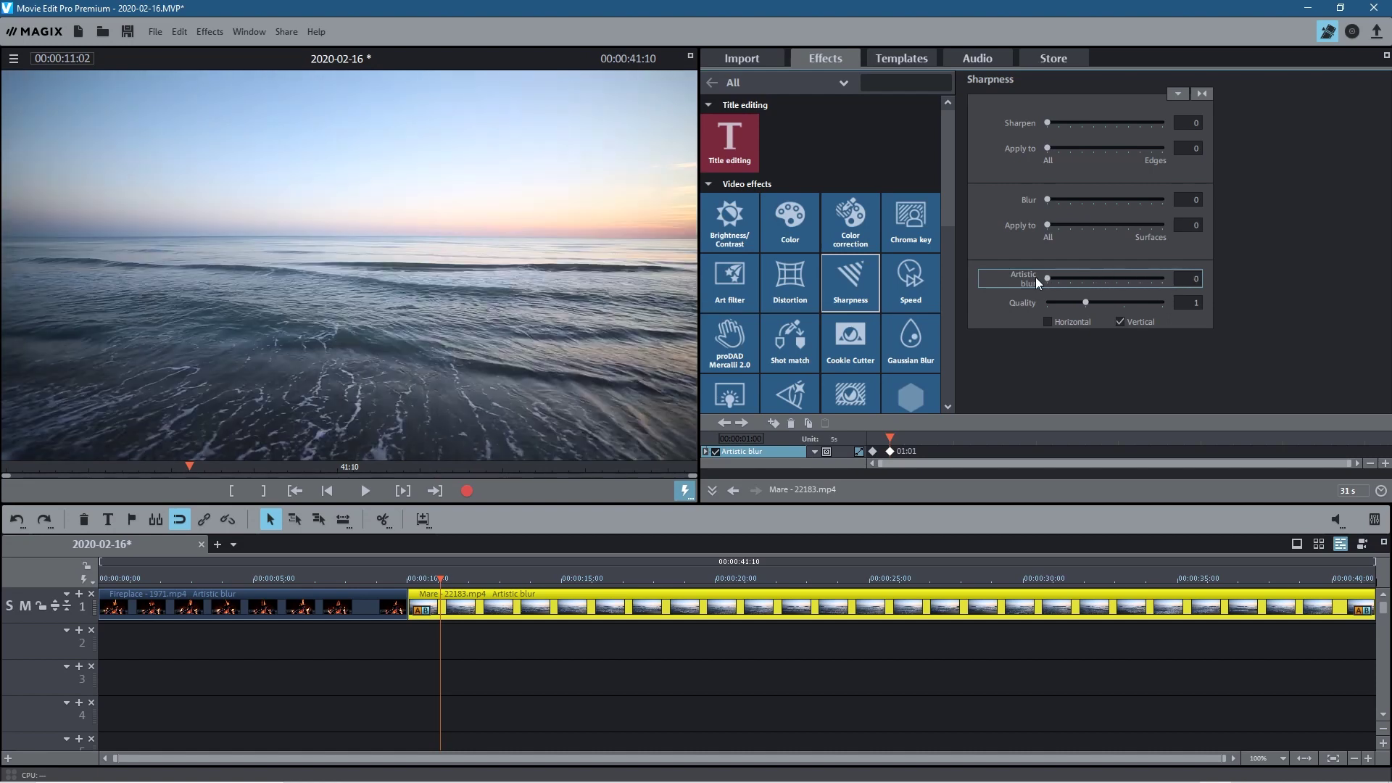
Switch the blur keyframe interpolation of both the Mare and Fireplace clips to Bezier curves.
click(858, 452)
click(378, 580)
click(377, 604)
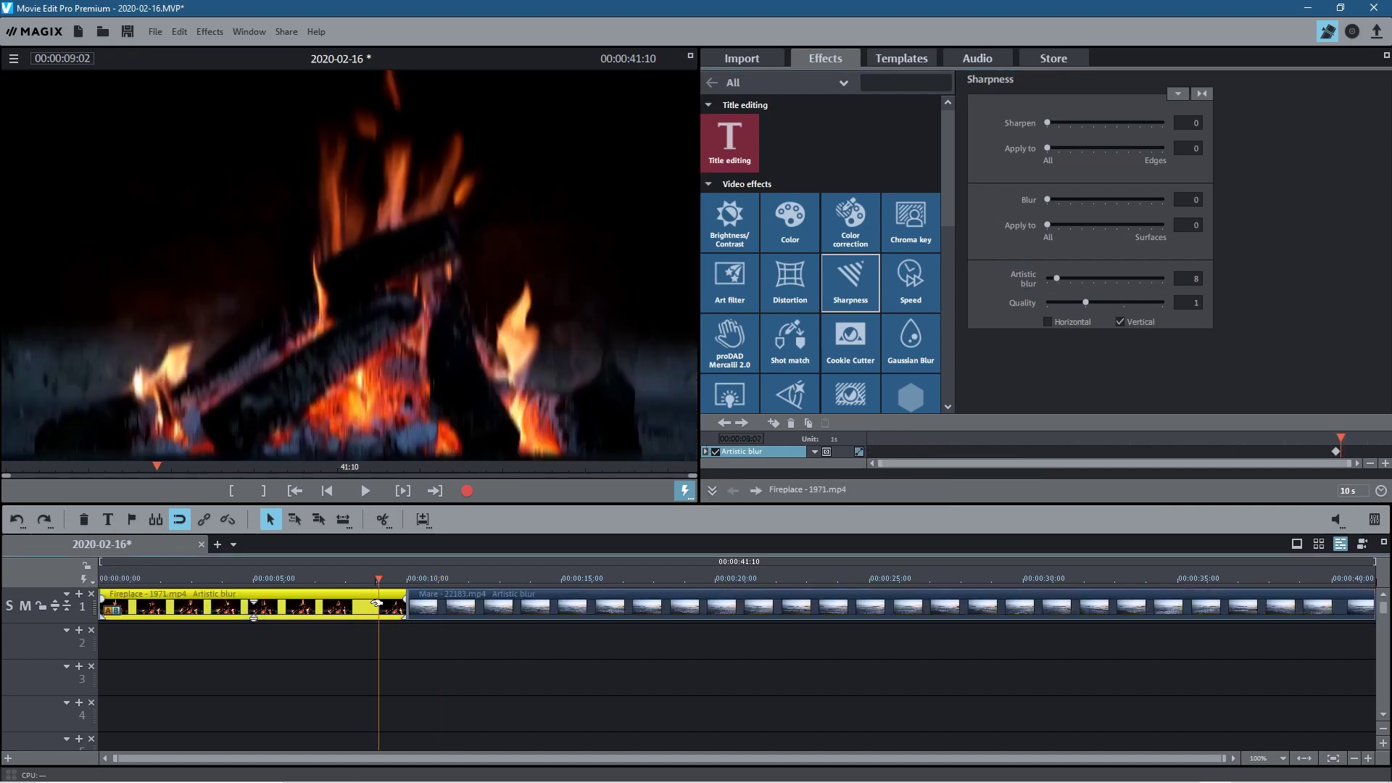
click(857, 451)
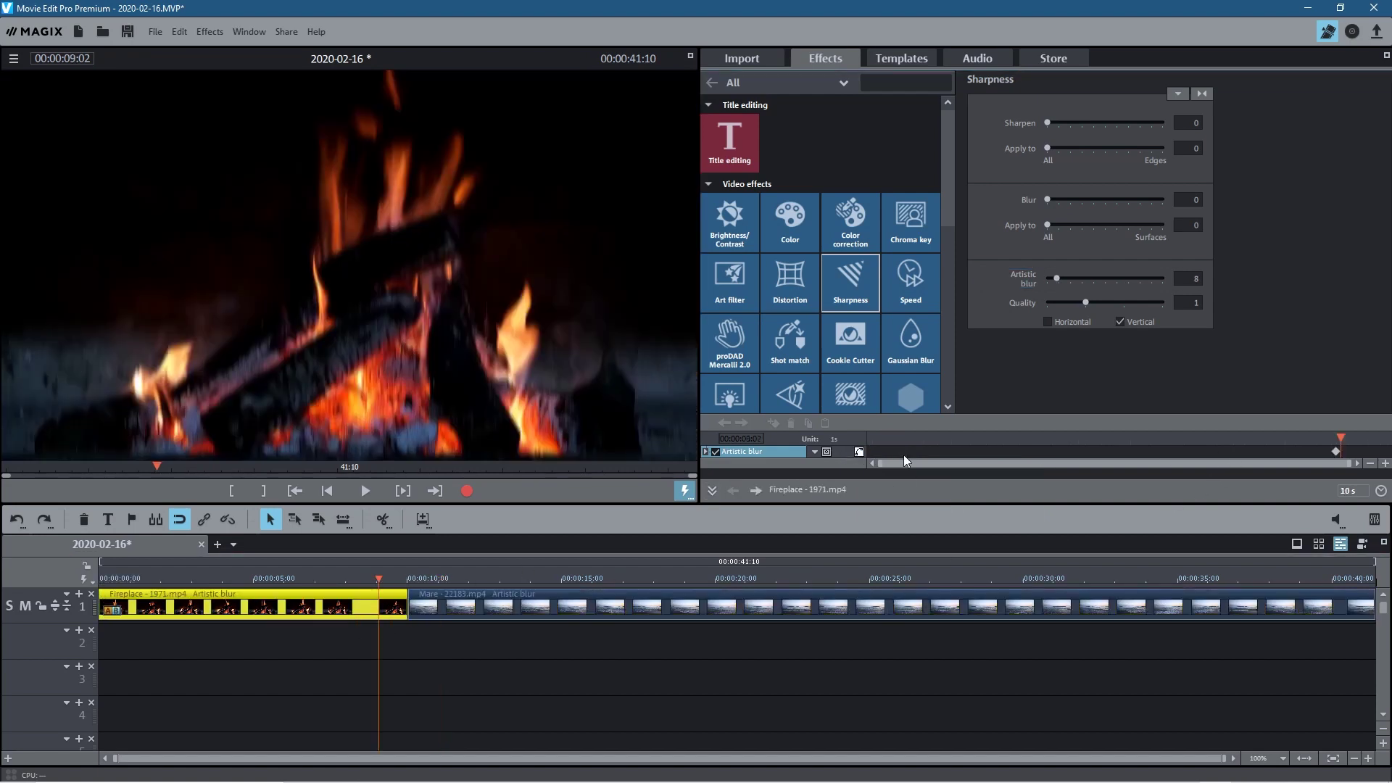
drag(1339, 435, 1254, 436)
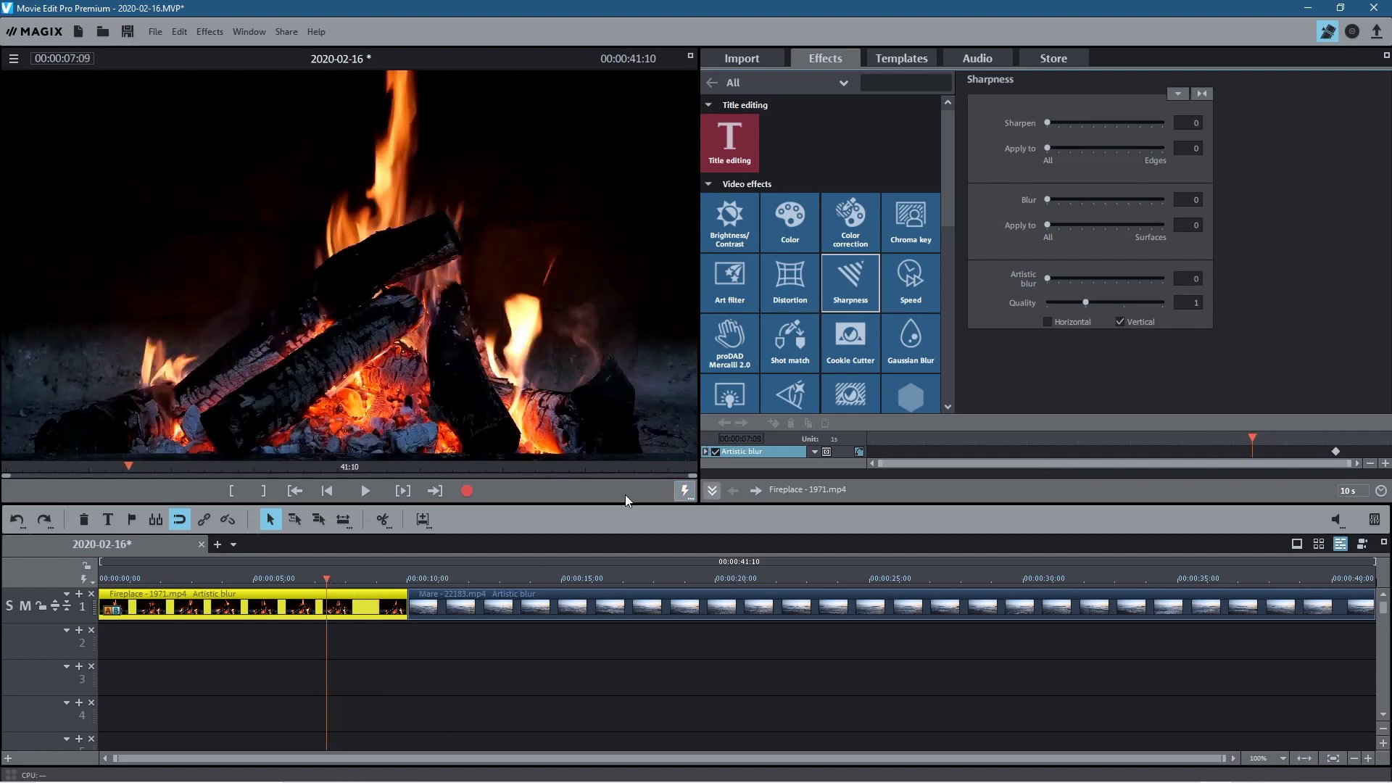
click(366, 490)
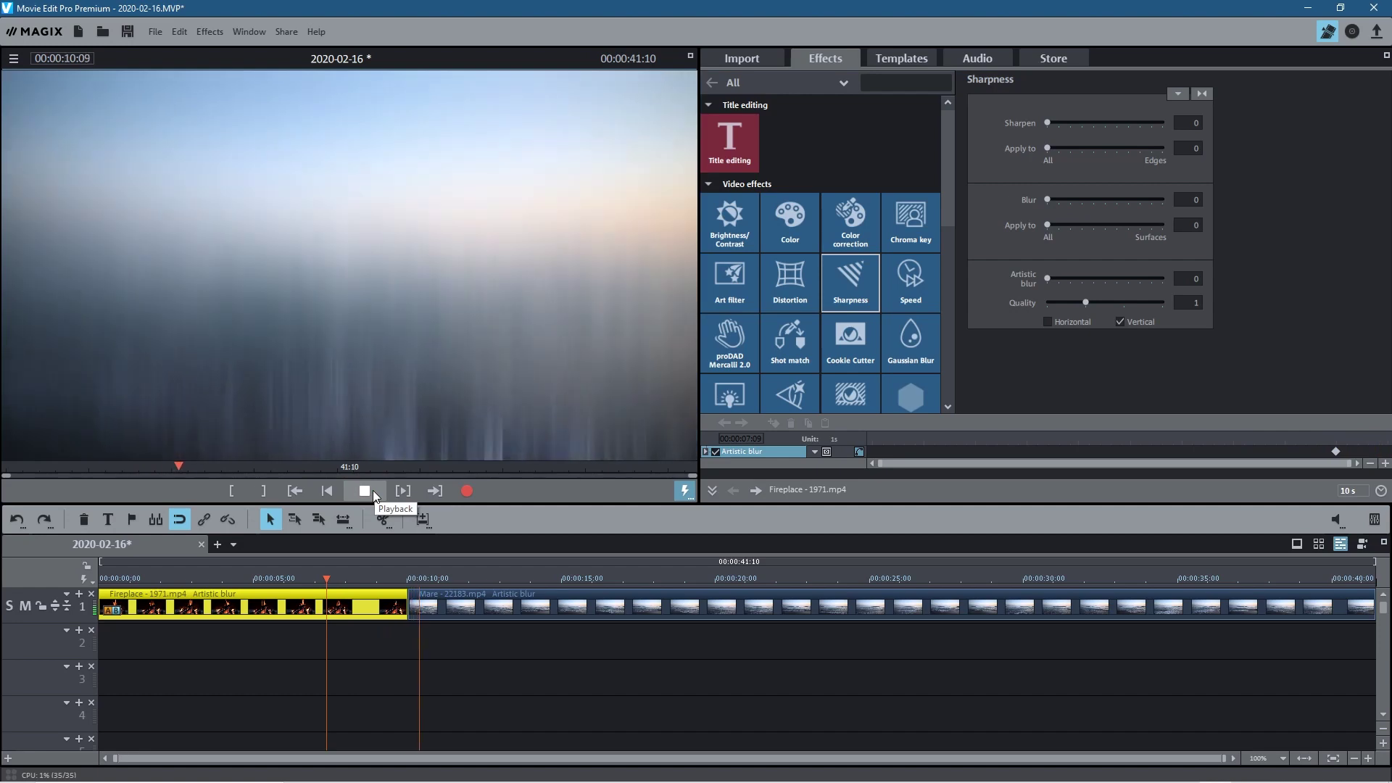
click(373, 490)
click(517, 592)
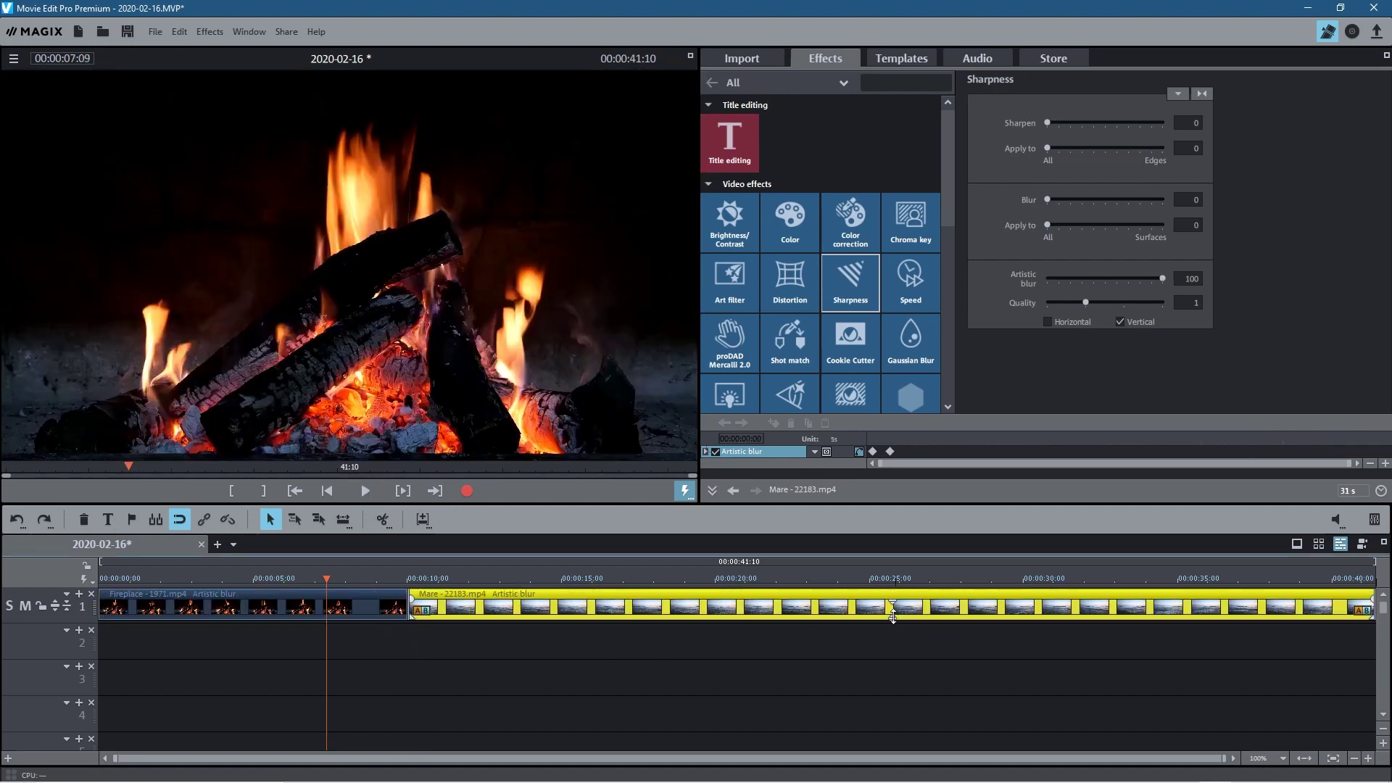
click(255, 617)
click(404, 491)
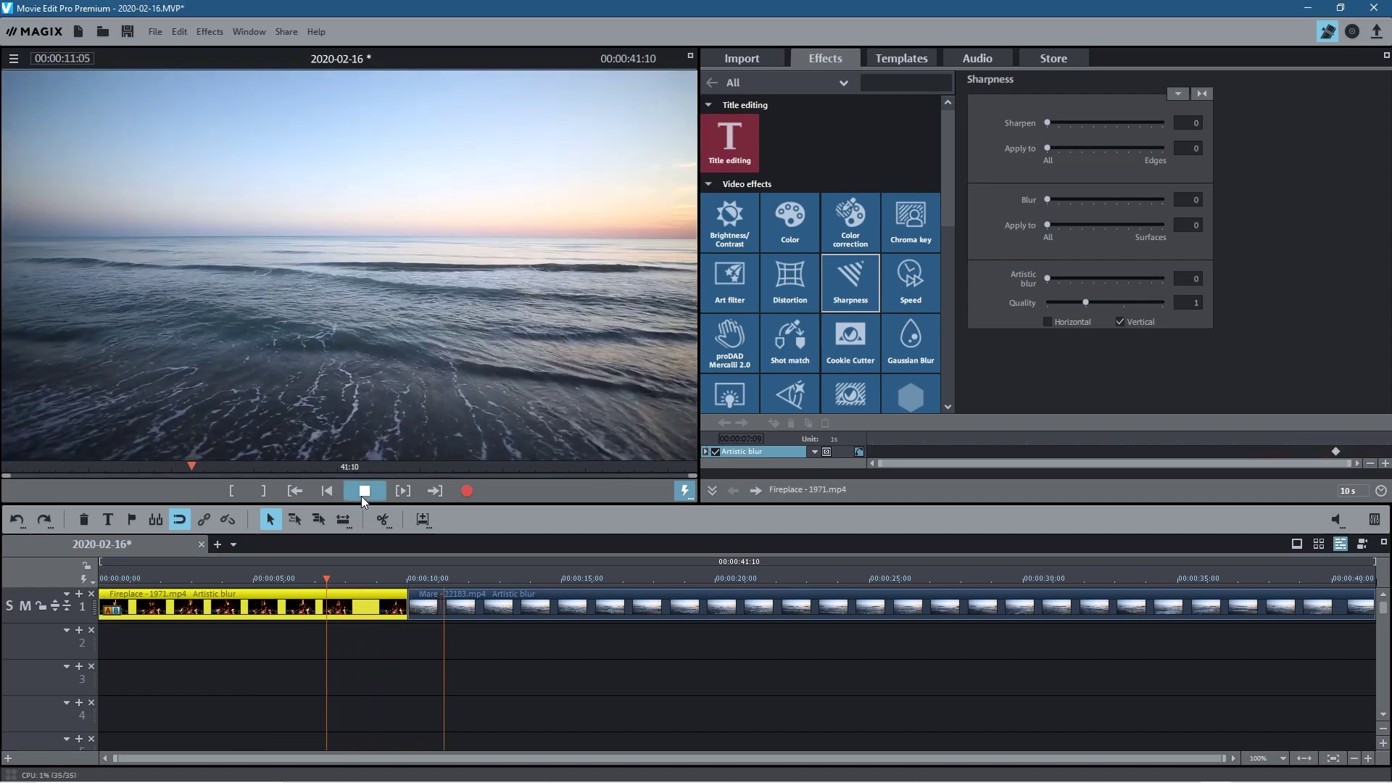
click(364, 491)
click(508, 613)
drag(508, 613, 475, 608)
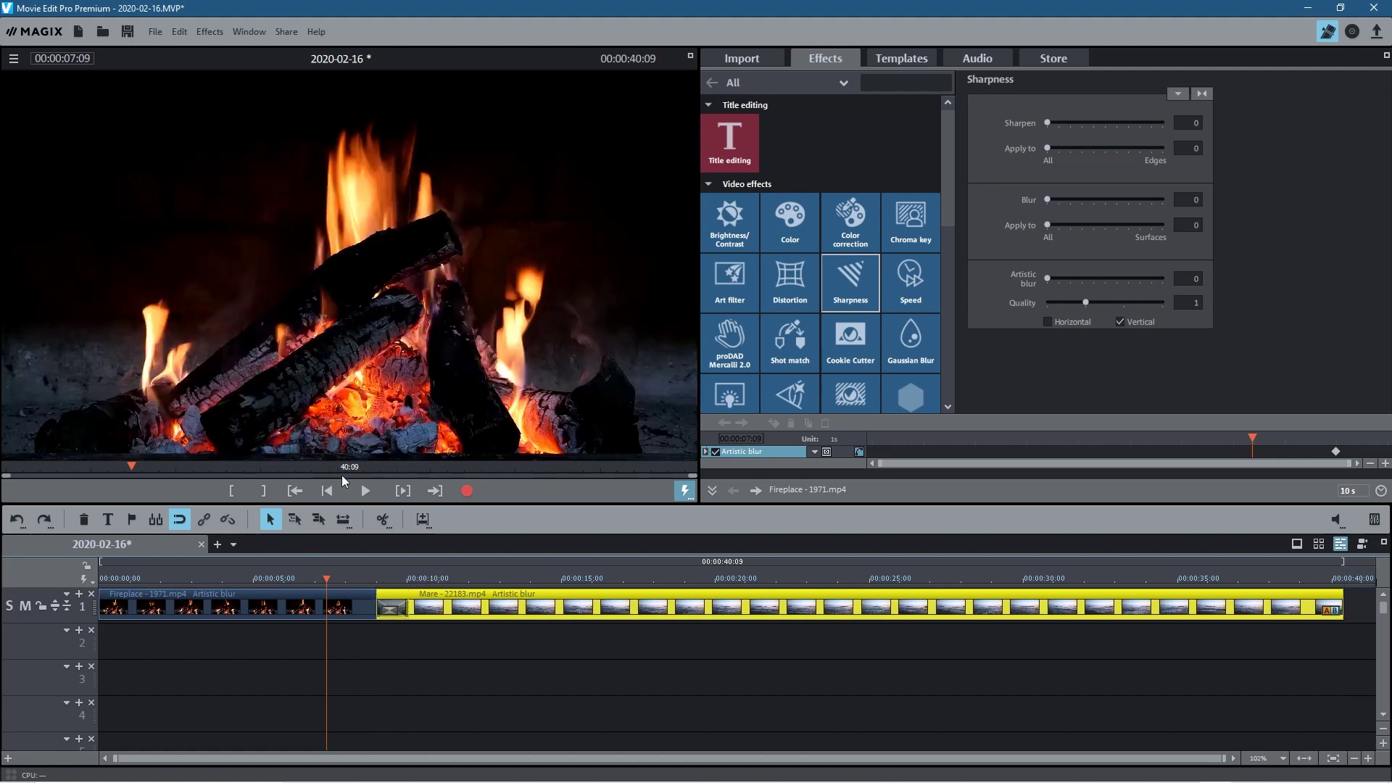
Play back the overlapping transition from 08:02 and stop to check it.
click(368, 491)
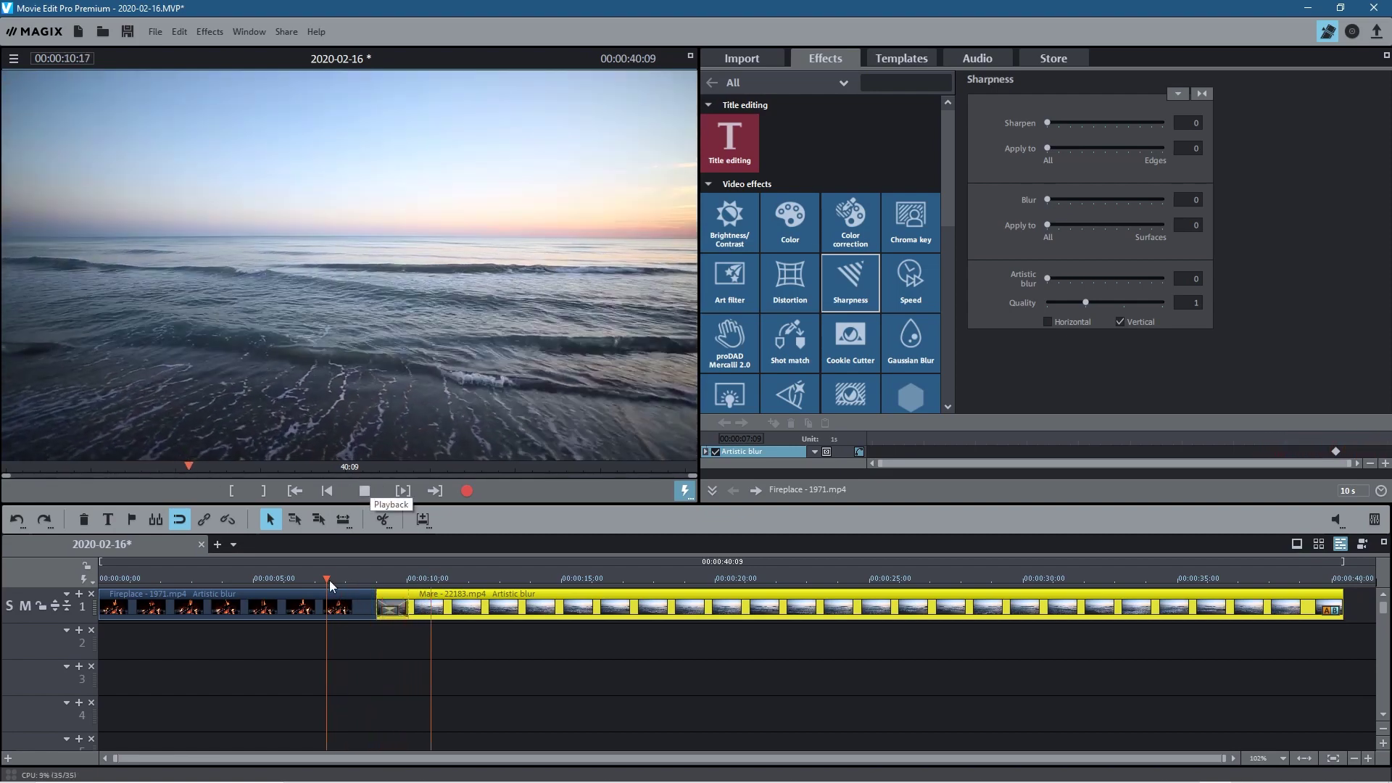
click(349, 581)
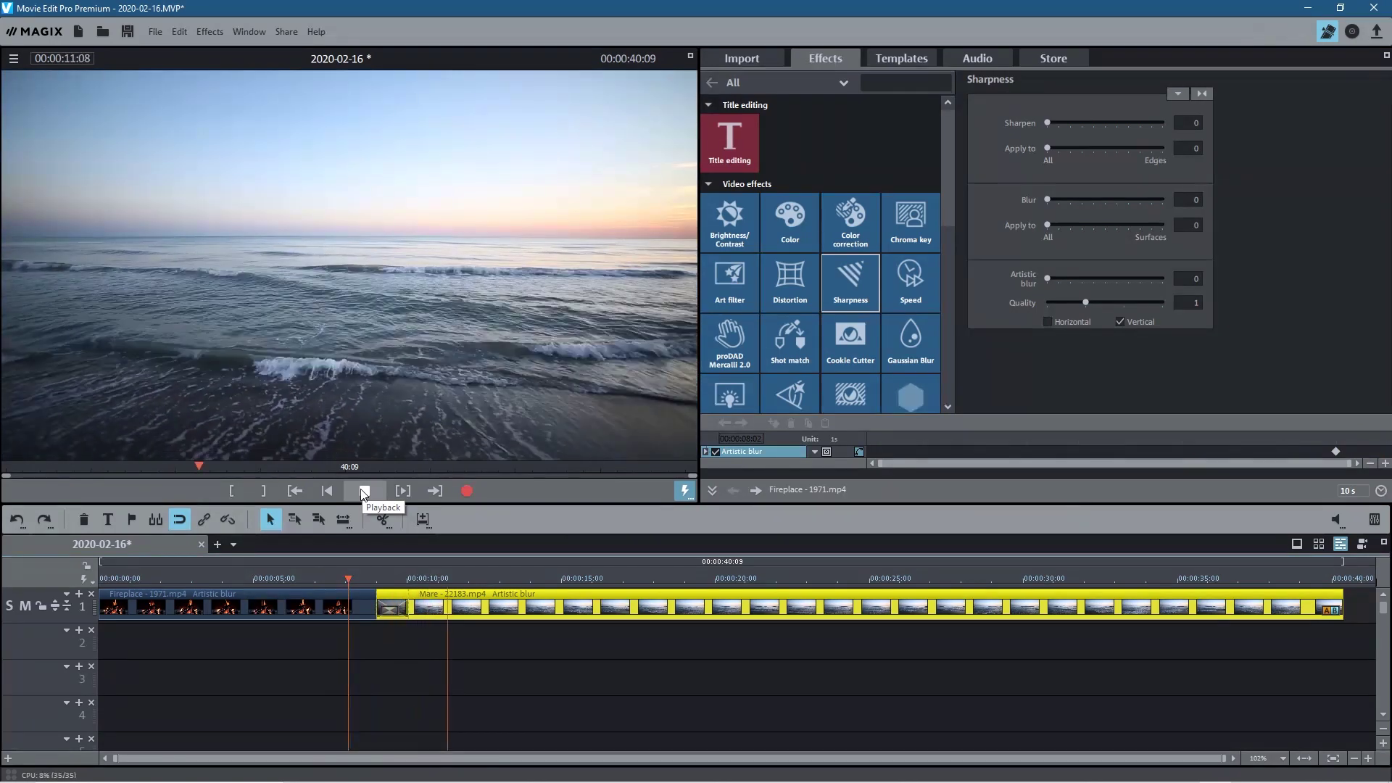
click(364, 492)
click(366, 491)
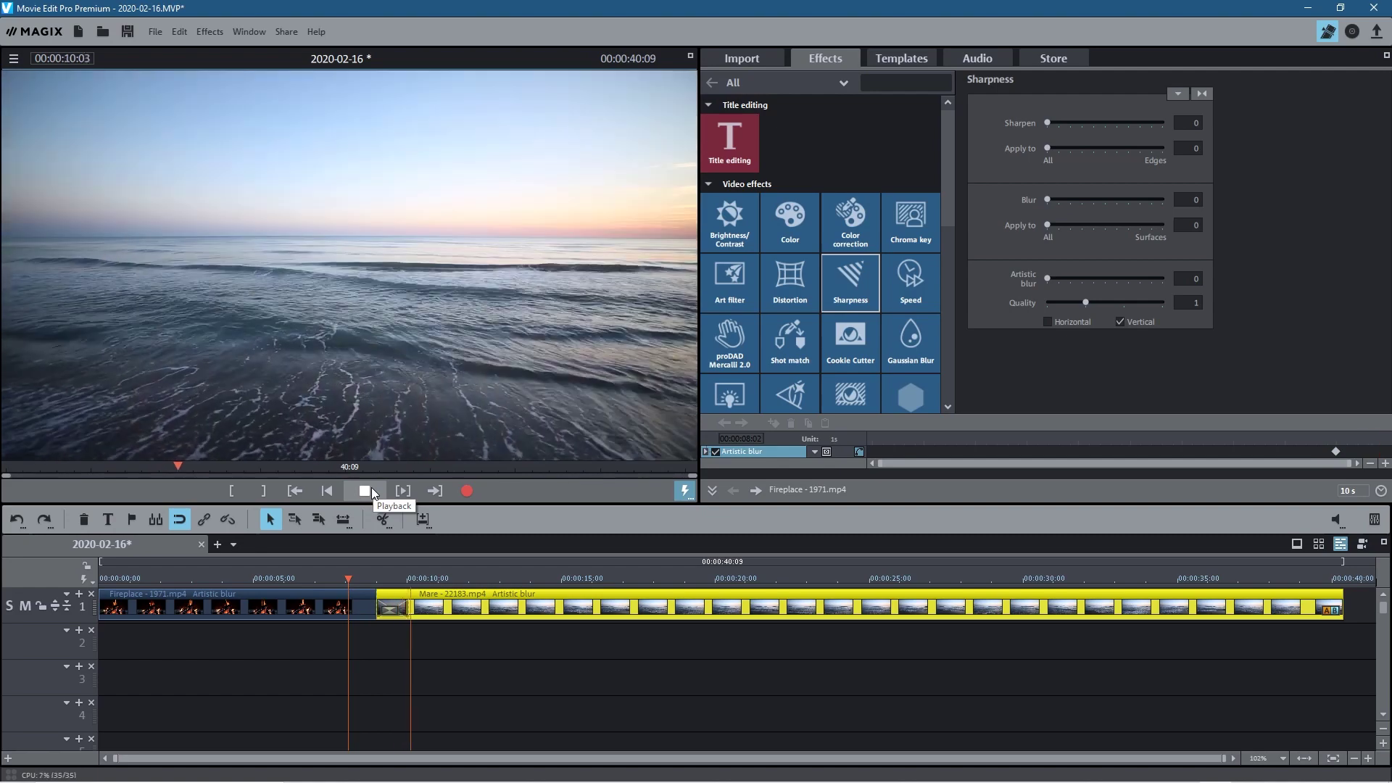
click(371, 489)
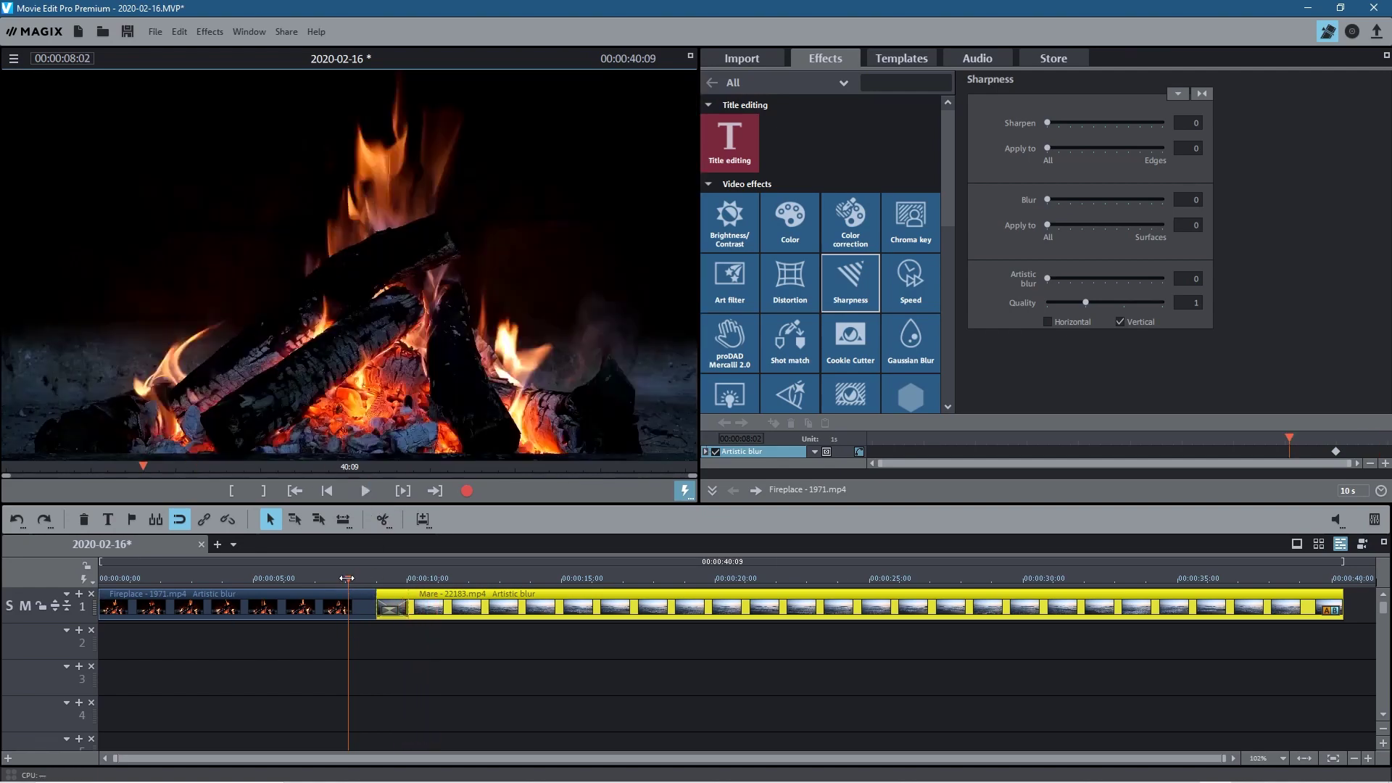
mouse_move(345, 579)
mouse_down()
mouse_move(308, 575)
mouse_move(416, 573)
mouse_move(367, 572)
mouse_up()
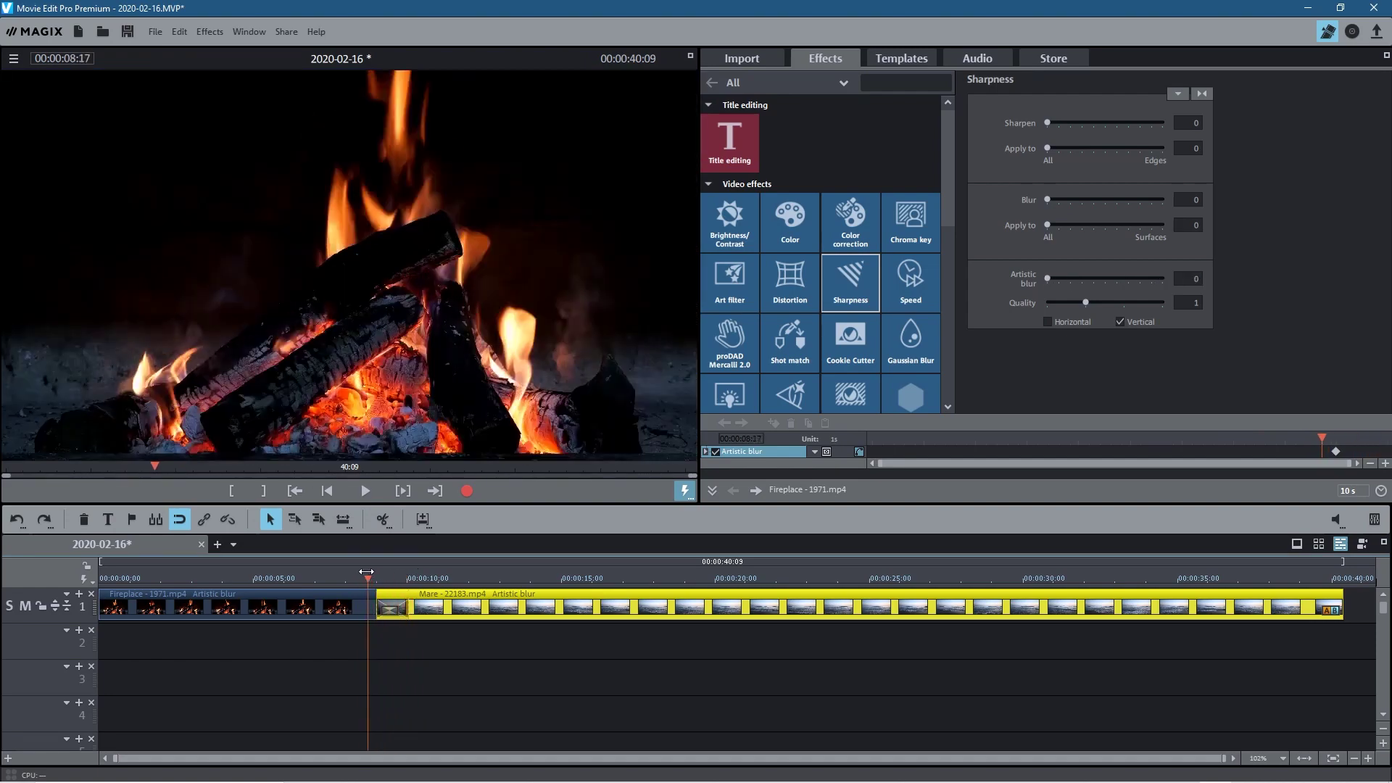
click(341, 604)
Switch Artistic blur to horizontal on both Fireplace and Mare clips, then preview from 08:07.
click(1119, 322)
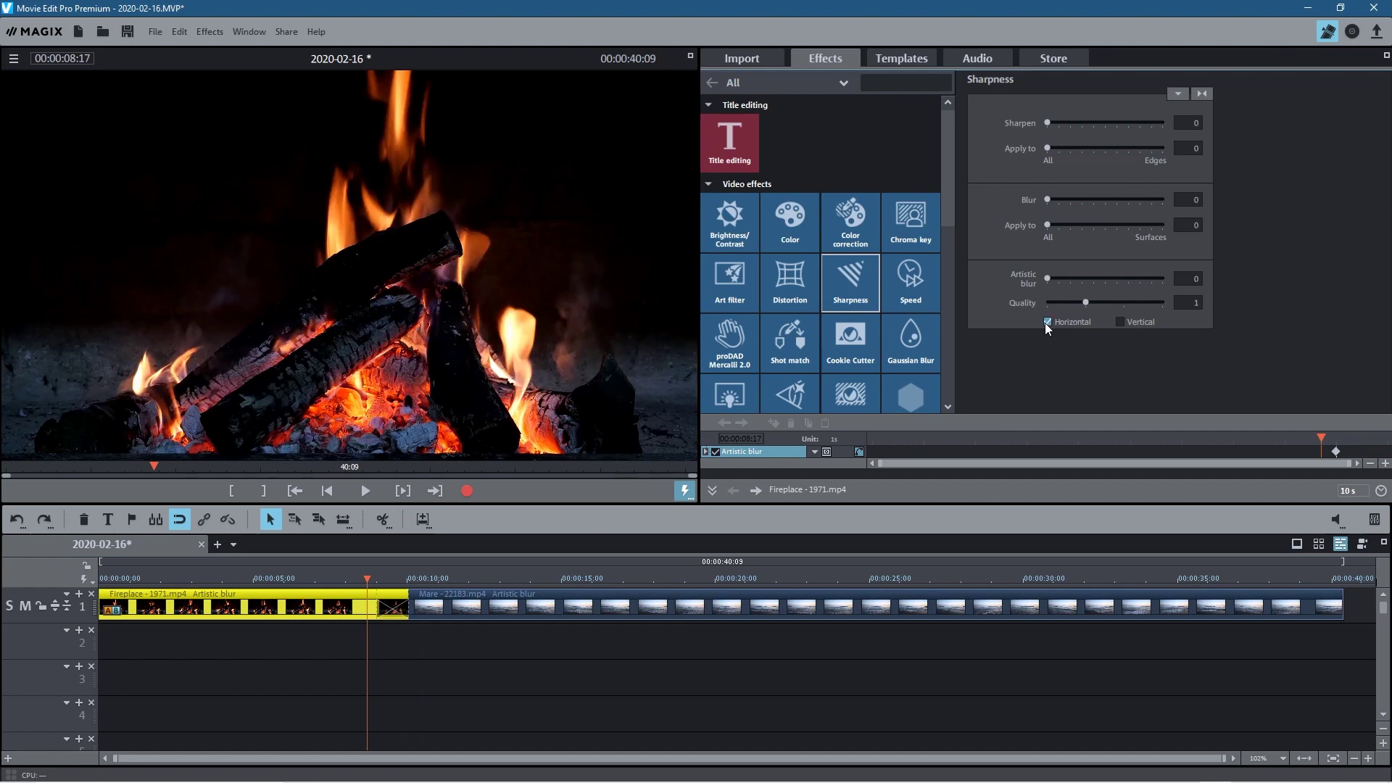
click(638, 590)
click(1119, 322)
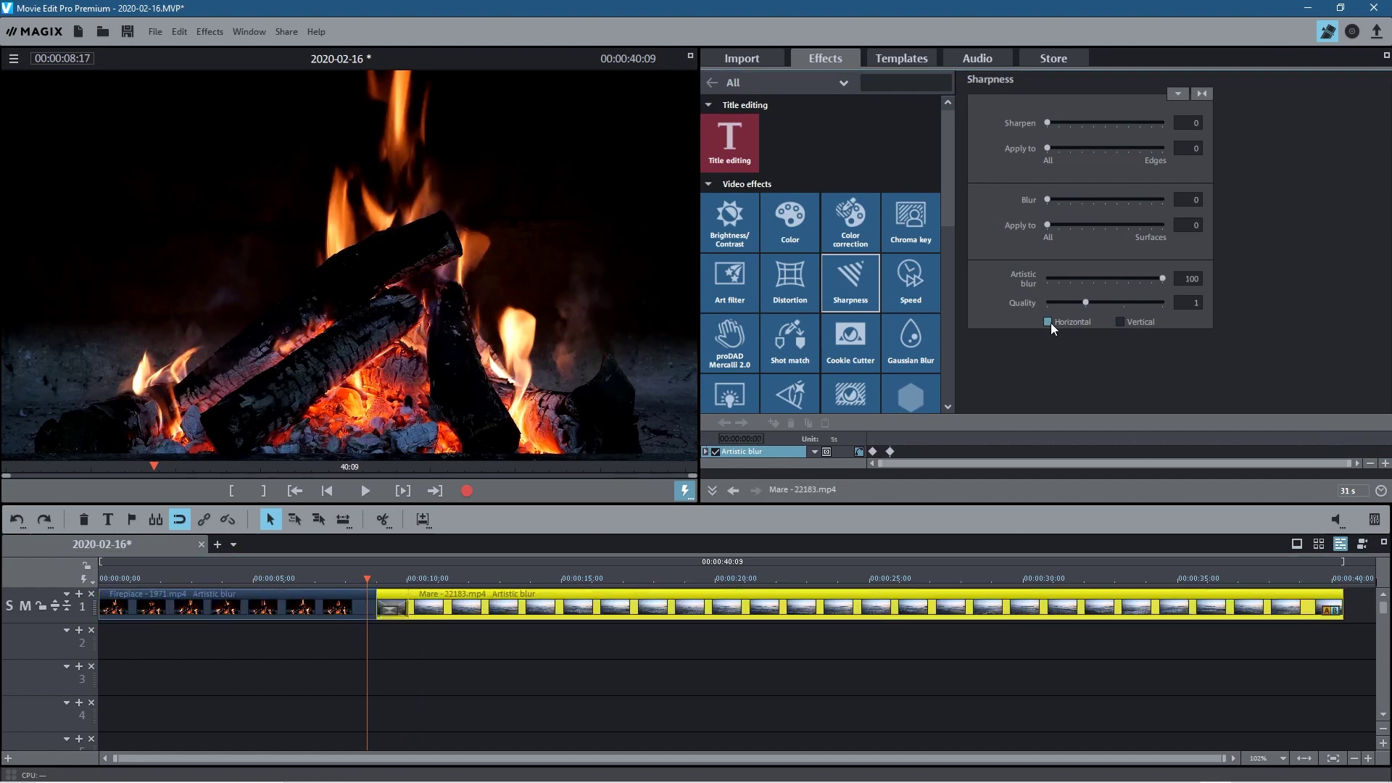
click(353, 579)
click(365, 491)
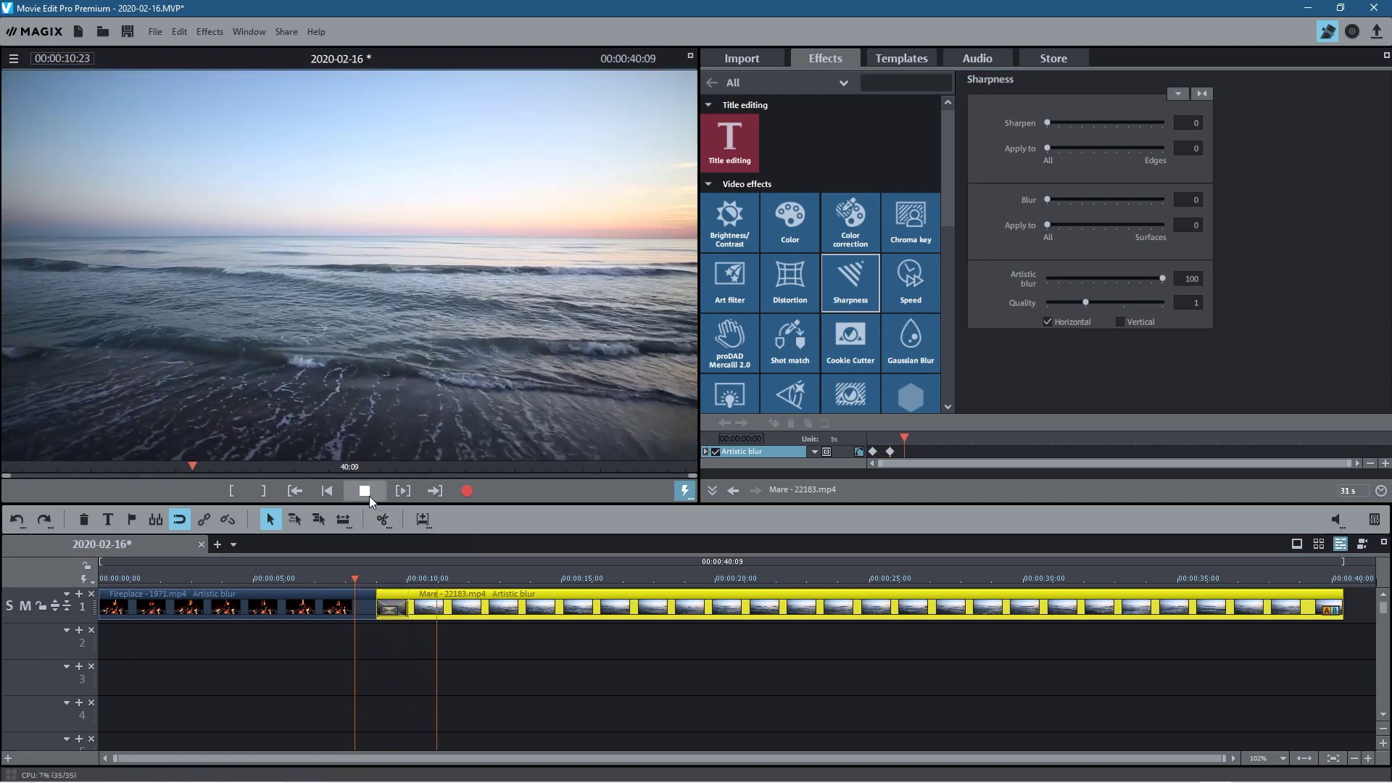
click(366, 492)
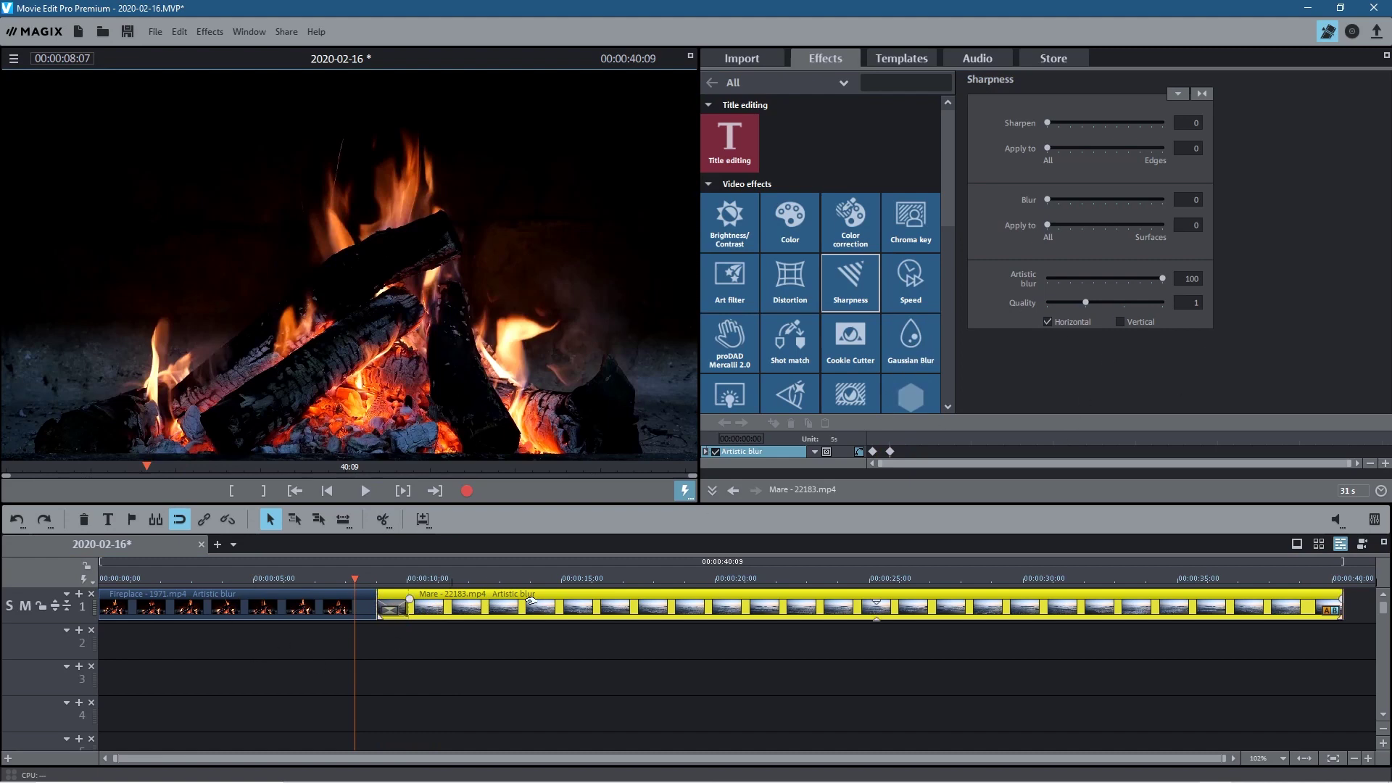
mouse_move(354, 580)
mouse_down()
mouse_move(472, 580)
mouse_move(337, 569)
mouse_up()
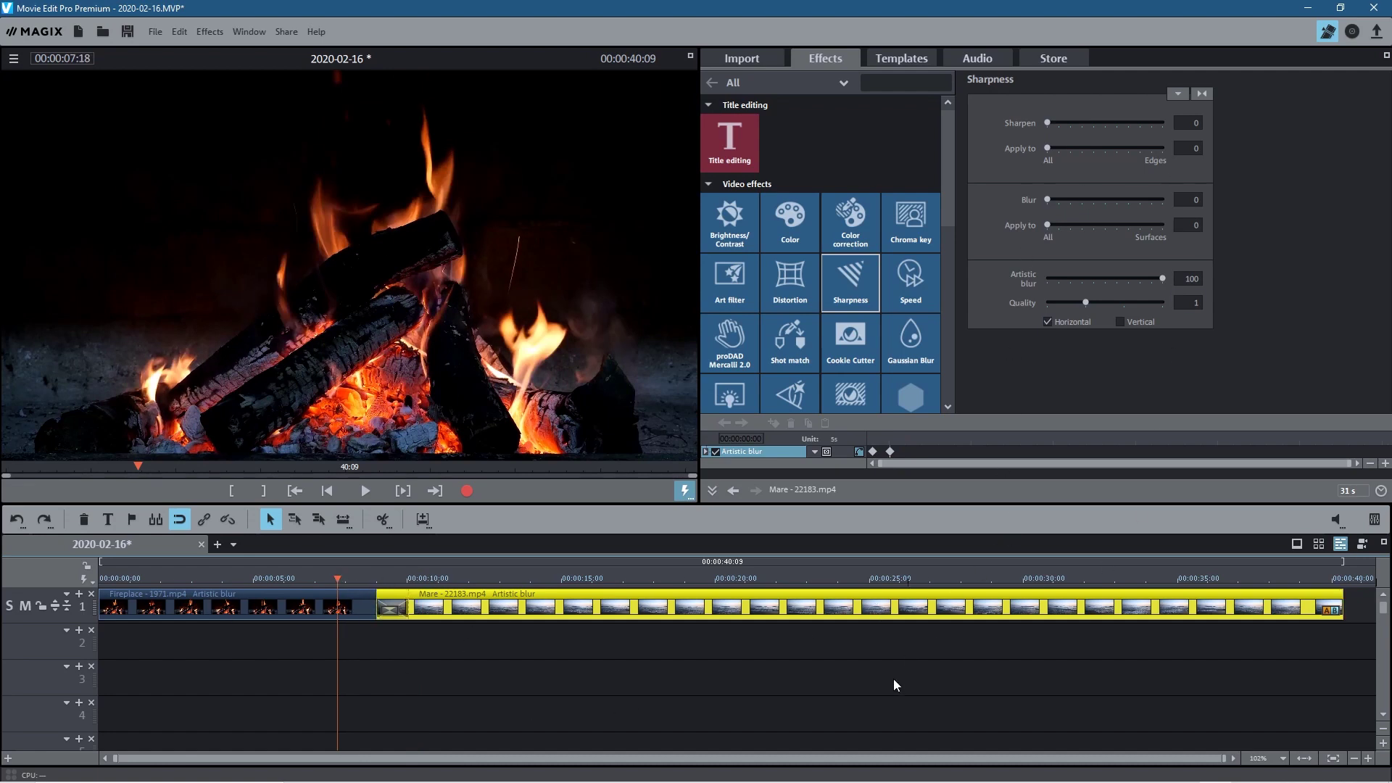
Save the project 2020-02-16.
click(126, 31)
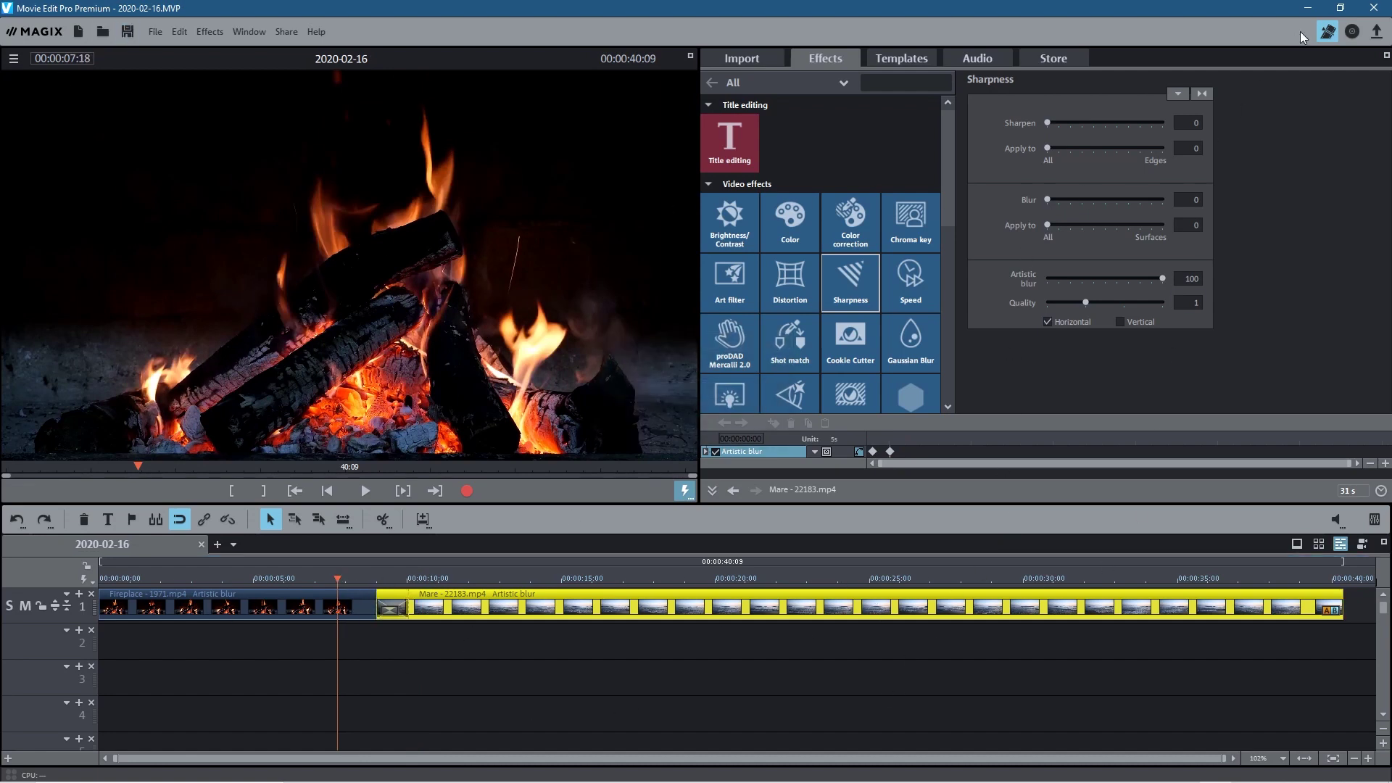